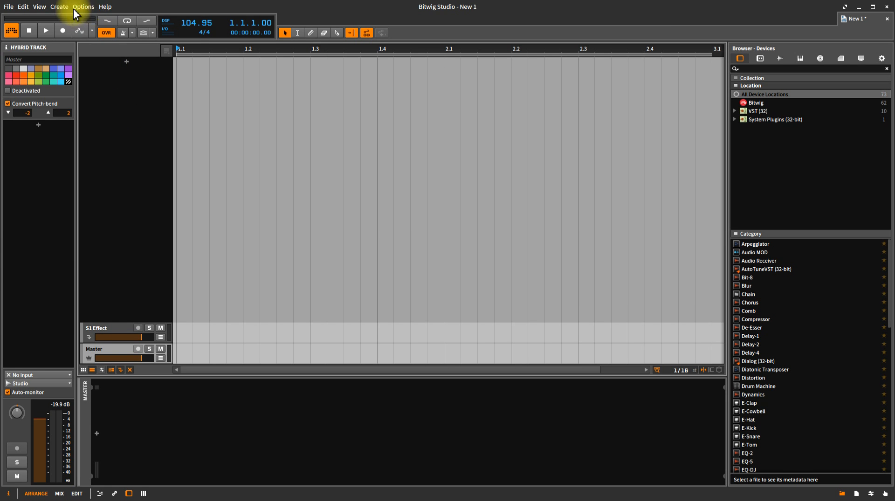
- Set Audio preferences to ASIO with M-Audio M-Track ASIO (64) and an automatic buffer size
{"action": "left_click", "coordinate": [89, 9]}
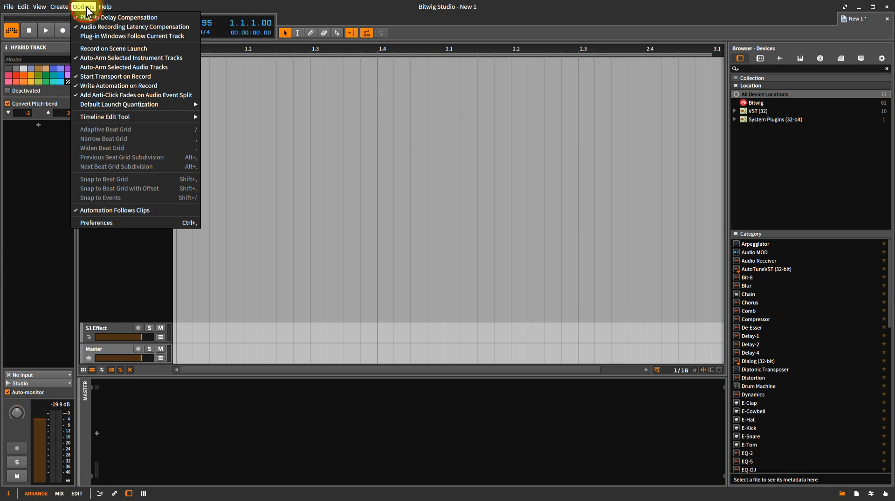
{"action": "left_click", "coordinate": [121, 225]}
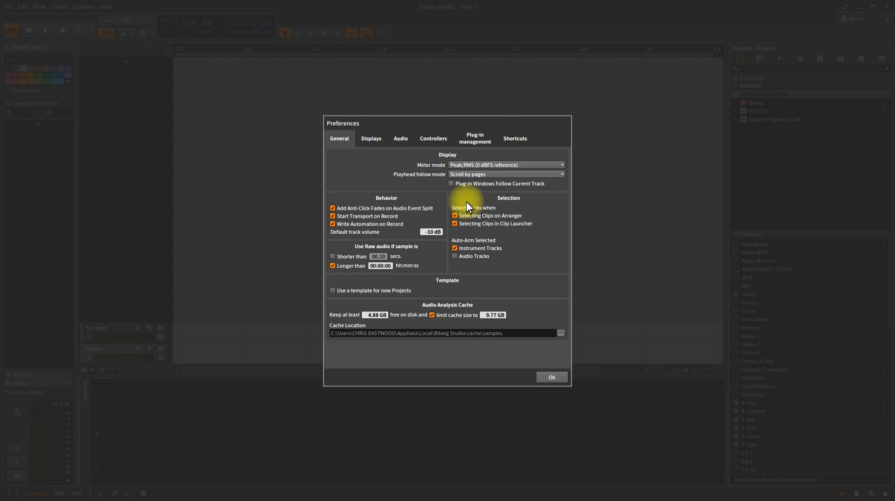
{"action": "left_click", "coordinate": [375, 137]}
{"action": "left_click", "coordinate": [400, 139]}
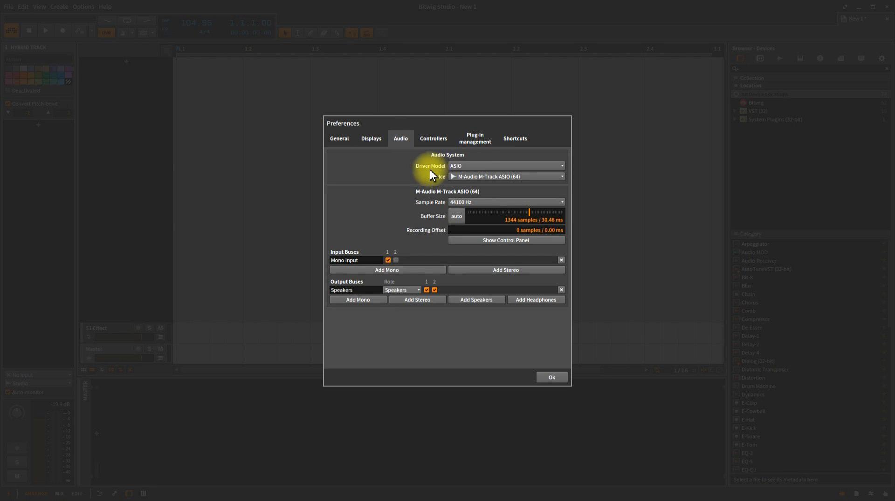
{"action": "left_click", "coordinate": [463, 166]}
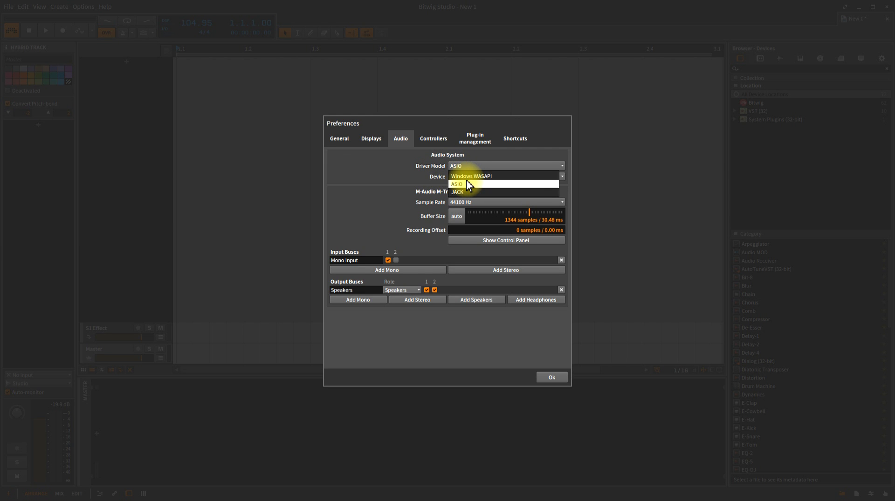
{"action": "left_click", "coordinate": [466, 184]}
{"action": "left_click", "coordinate": [465, 176]}
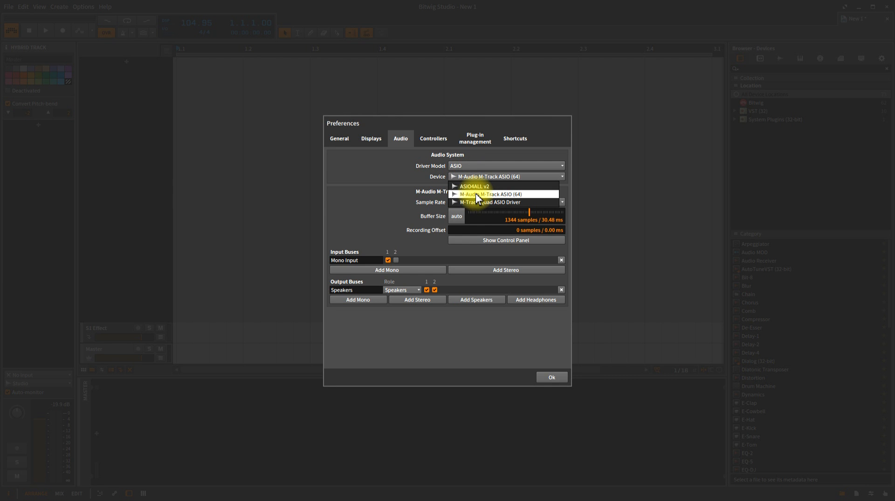
{"action": "left_click", "coordinate": [423, 177]}
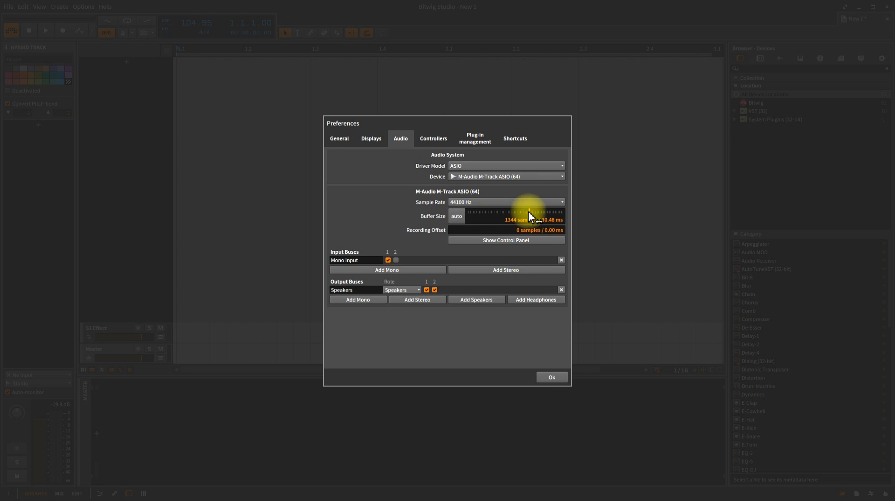
{"action": "left_click_drag", "start_coordinate": [528, 213], "coordinate": [485, 215]}
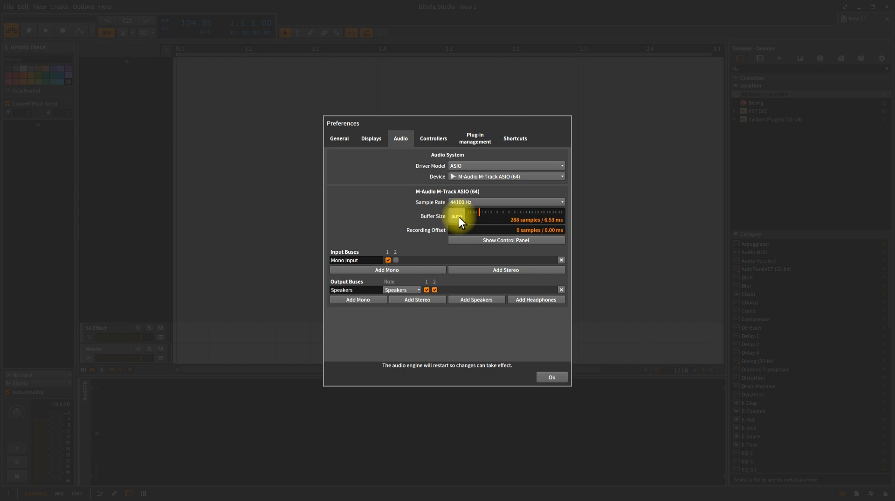
{"action": "left_click", "coordinate": [457, 216]}
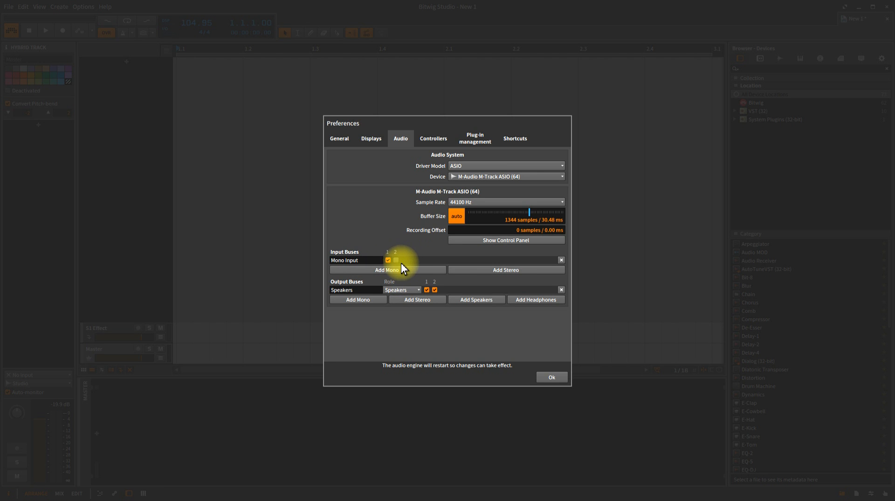
- Replace the Mono Input bus with a new mono input, keep Speakers output, and apply Preferences
{"action": "left_click", "coordinate": [561, 260]}
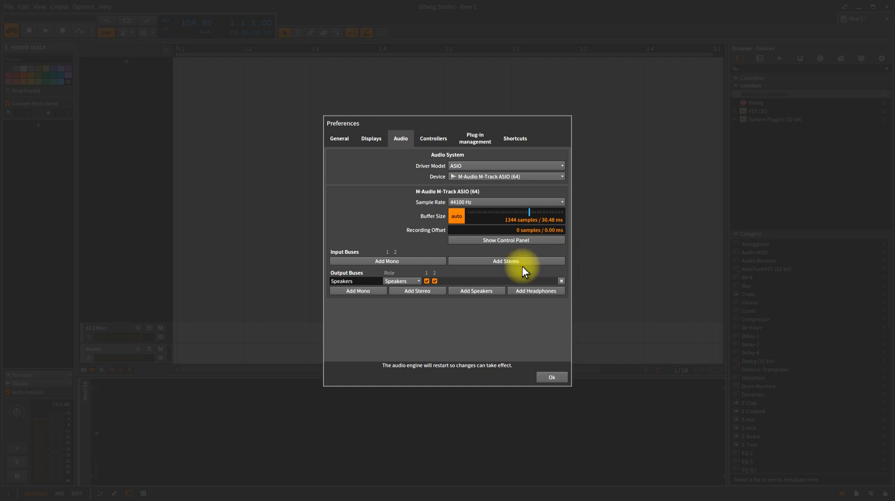
{"action": "left_click", "coordinate": [395, 261]}
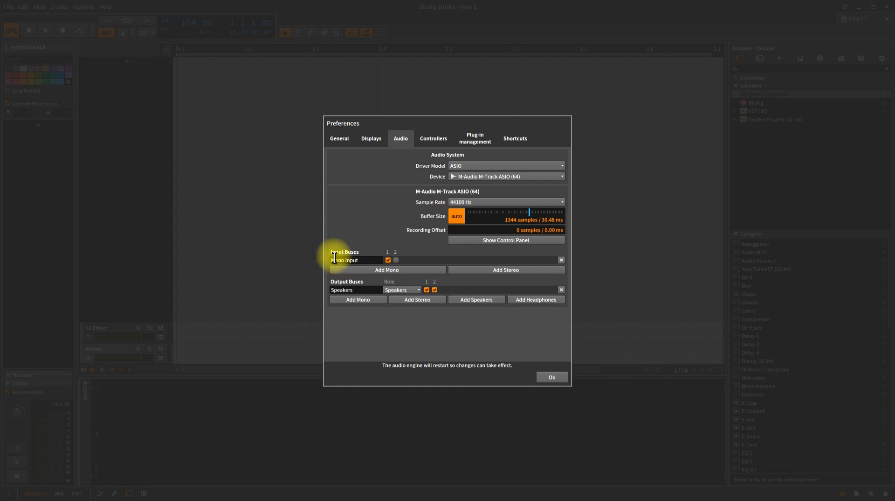
{"action": "left_click", "coordinate": [363, 261]}
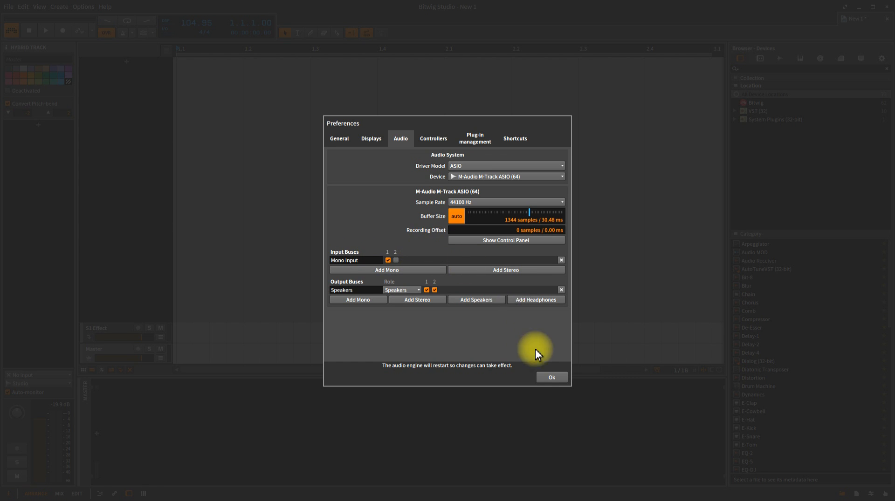
{"action": "left_click", "coordinate": [550, 376]}
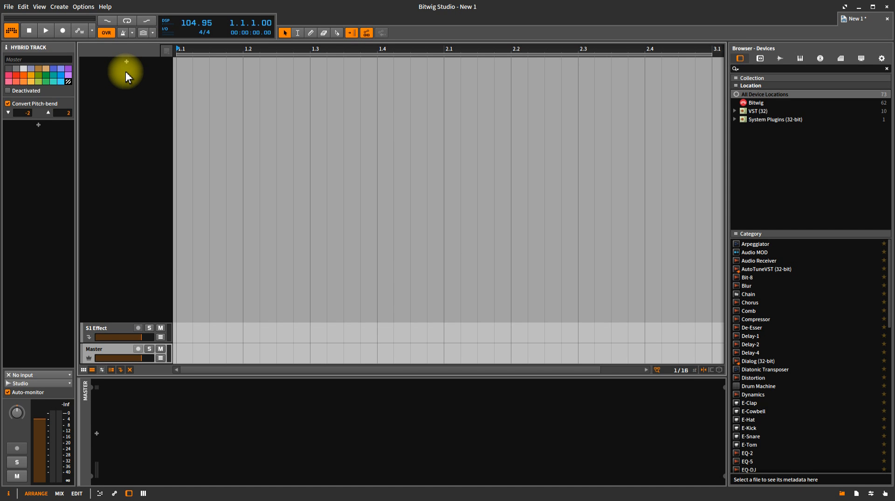
- Start an instrument track, then cancel the device choice so Inst 1 is discarded
{"action": "double_click", "coordinate": [125, 60]}
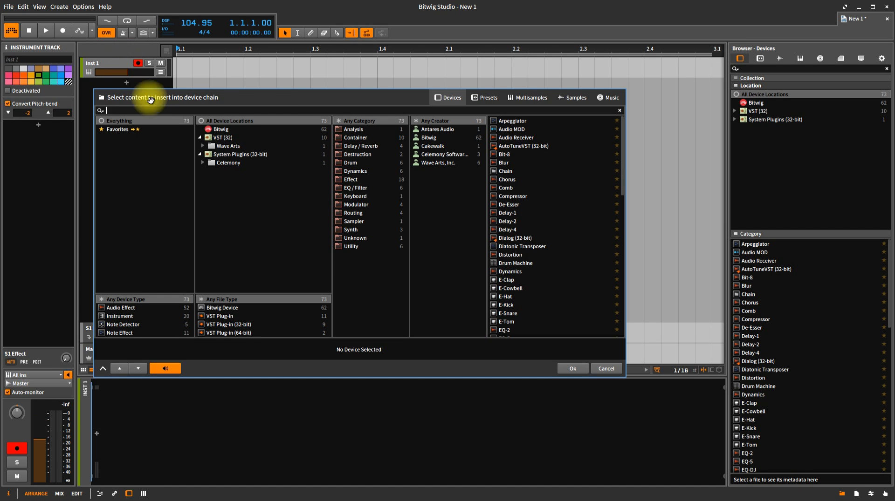
{"action": "left_click", "coordinate": [629, 79]}
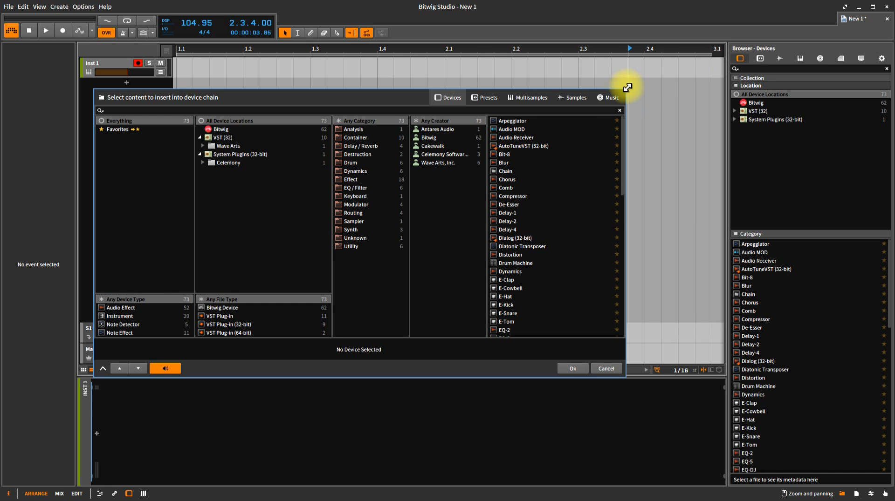
{"action": "left_click", "coordinate": [606, 369]}
- Create the audio track Audio 1 and set its input to Mono Input
{"action": "right_click", "coordinate": [119, 83]}
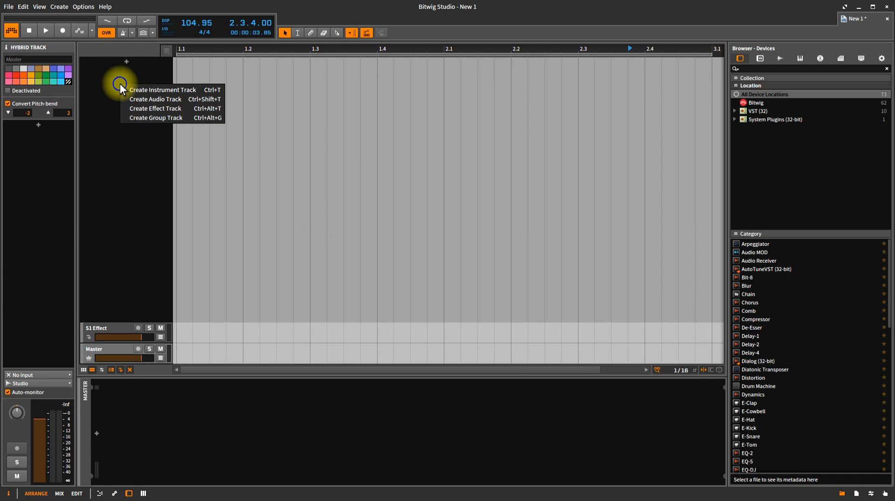
{"action": "left_click", "coordinate": [150, 100]}
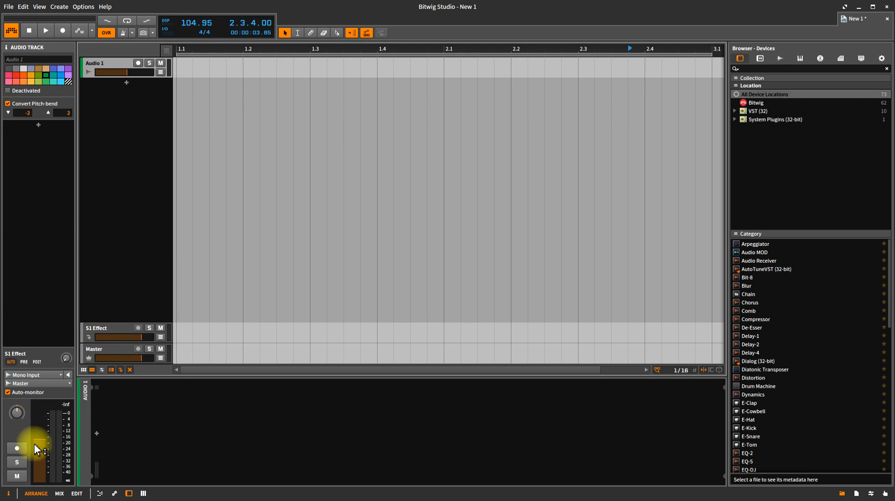
{"action": "left_click", "coordinate": [33, 375]}
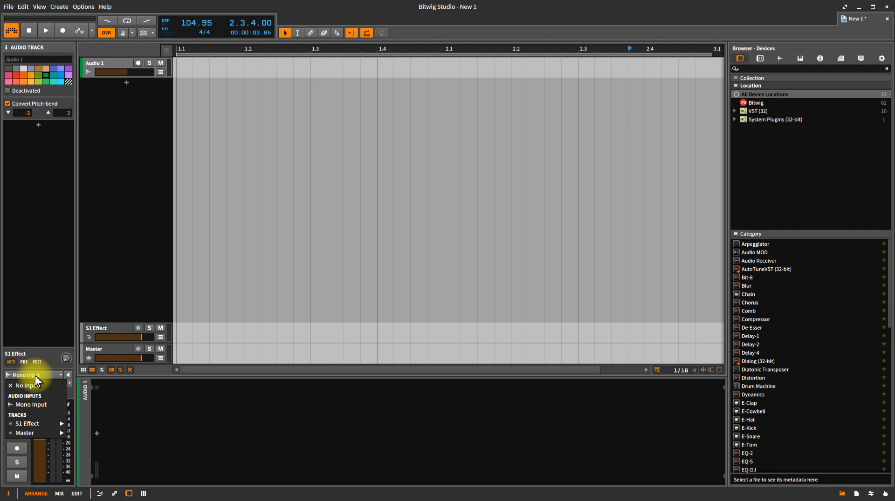
{"action": "left_click", "coordinate": [38, 405]}
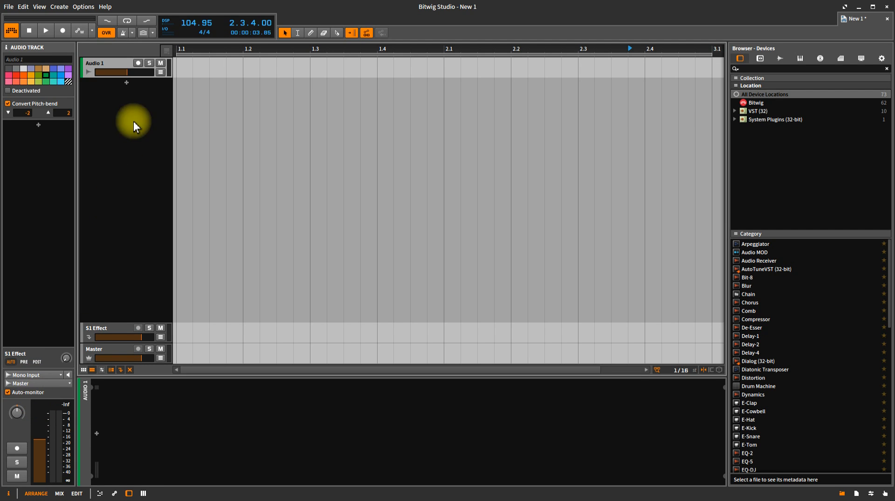
{"action": "left_click", "coordinate": [138, 62]}
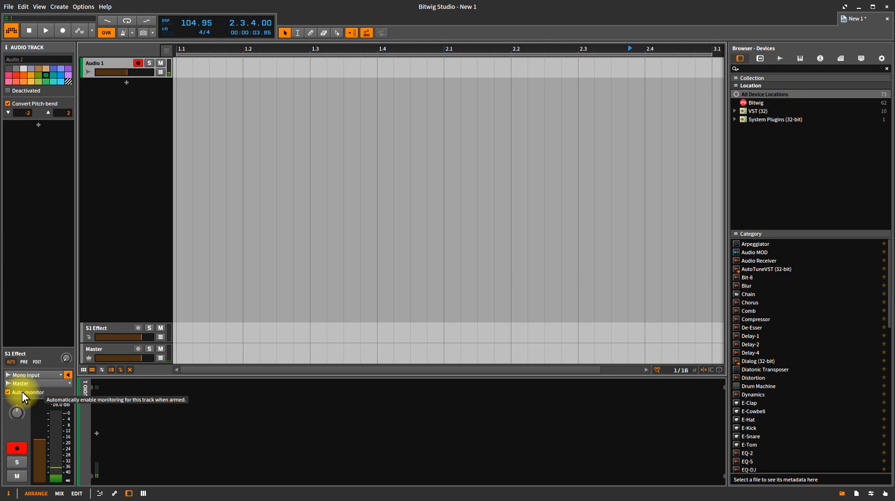
{"action": "left_click", "coordinate": [8, 392]}
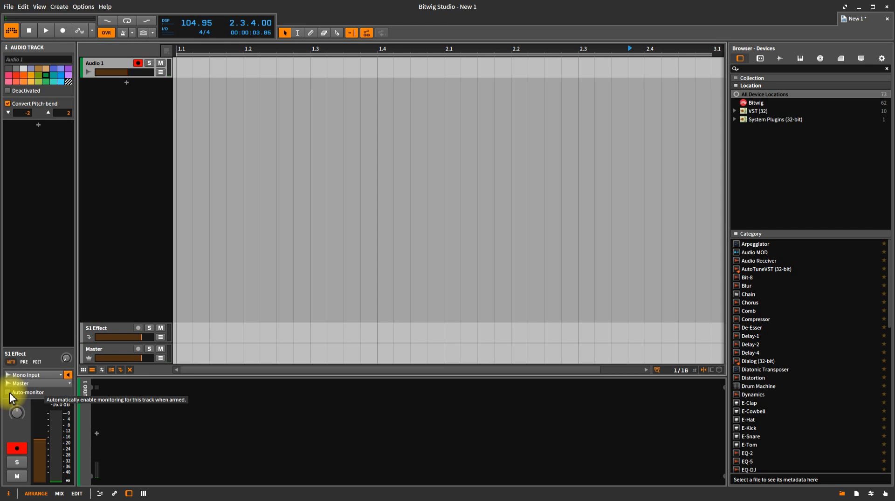
{"action": "left_click", "coordinate": [9, 392]}
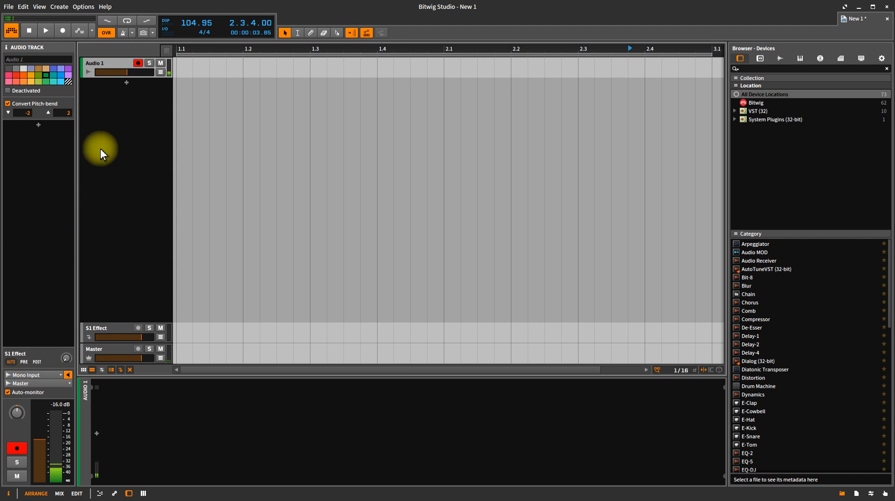
{"action": "left_click", "coordinate": [139, 64]}
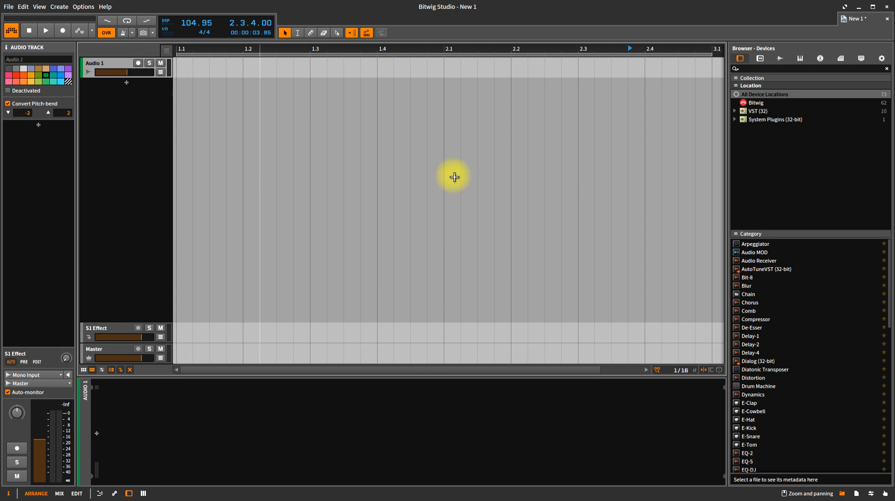
- Delete Audio 1, drag the Ray Charles mp3s from the Samples browser into the arranger, and zoom out
{"action": "right_click", "coordinate": [124, 65]}
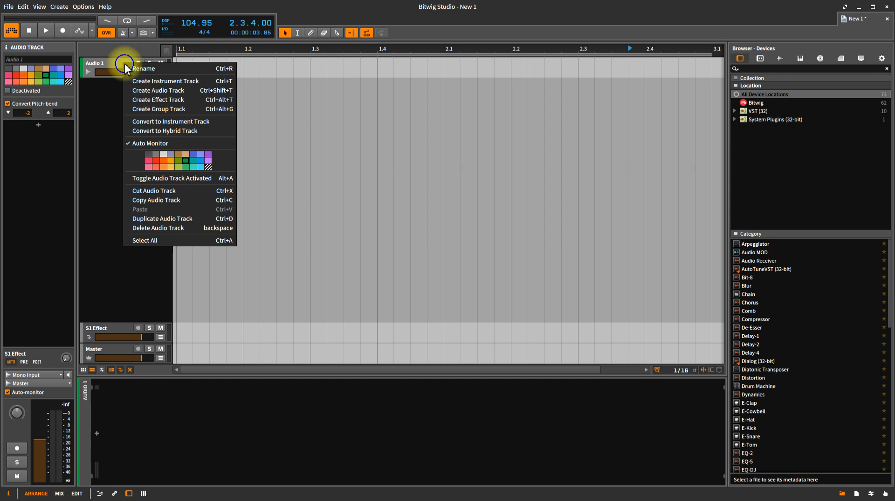
{"action": "left_click", "coordinate": [165, 227]}
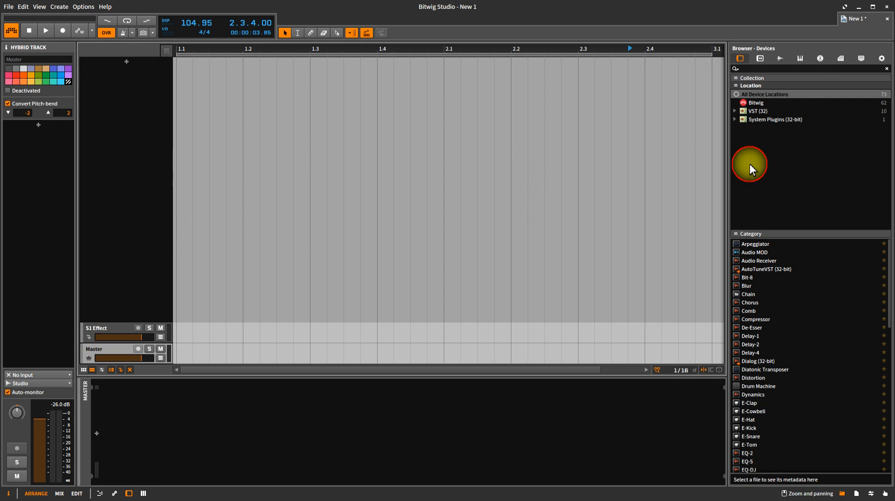
{"action": "left_click", "coordinate": [780, 59]}
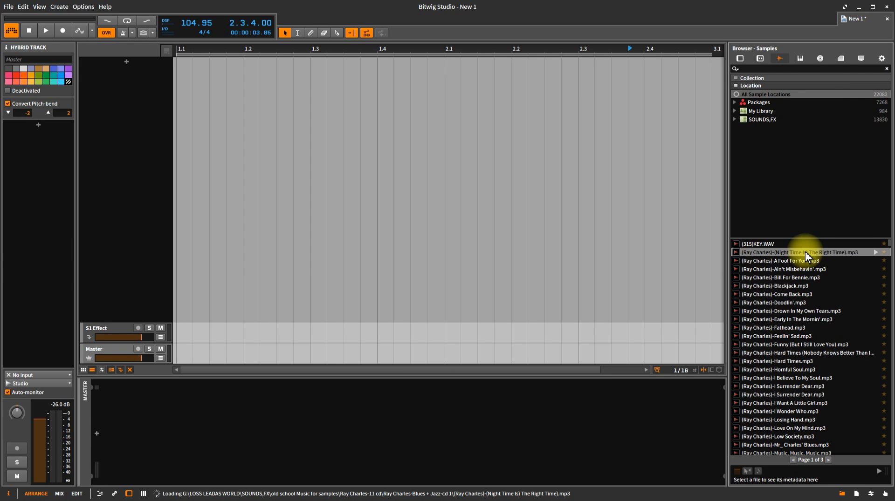
{"action": "left_click_drag", "start_coordinate": [805, 251], "coordinate": [181, 71]}
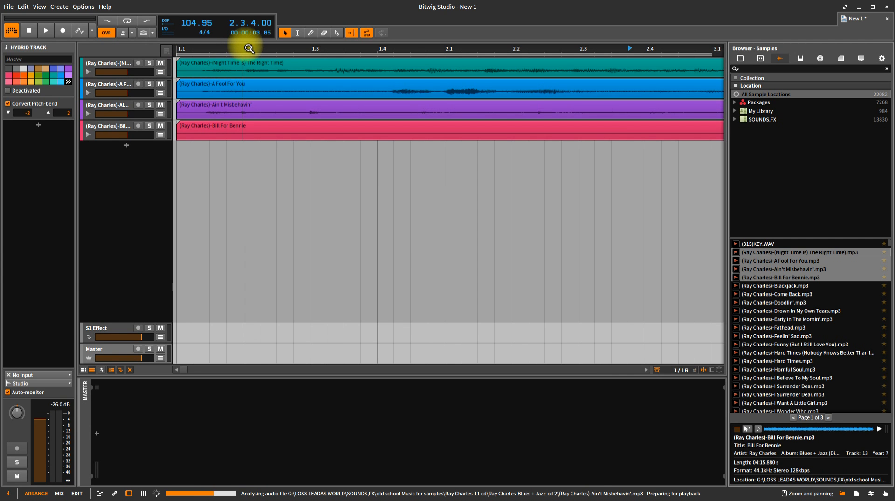
{"action": "left_click_drag", "start_coordinate": [260, 49], "coordinate": [260, 0]}
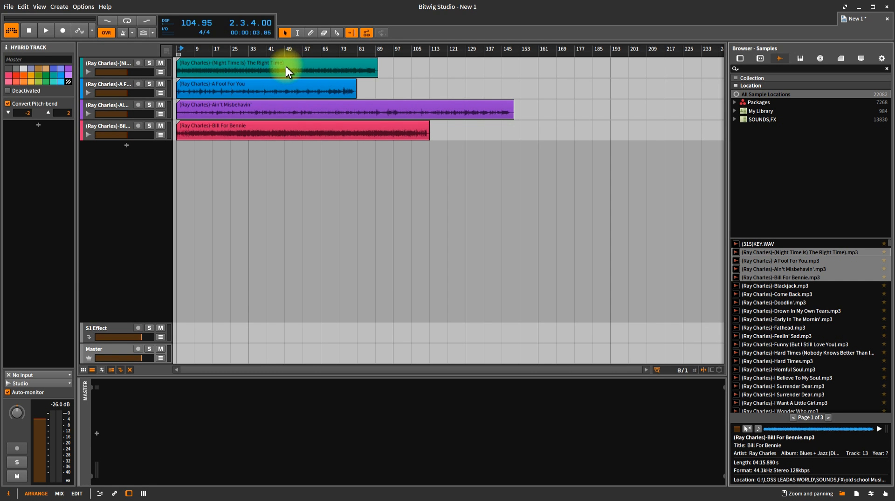
- Stretch the Right Time, A Fool For You and Bill For Bennie clips to end near bar 145
{"action": "left_click", "coordinate": [117, 70]}
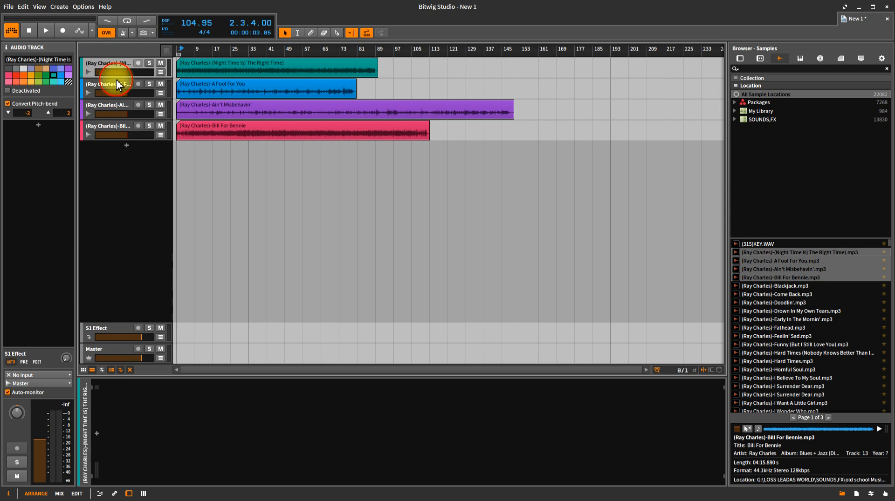
{"action": "left_click", "coordinate": [117, 84]}
{"action": "left_click", "coordinate": [116, 105]}
{"action": "left_click", "coordinate": [116, 126]}
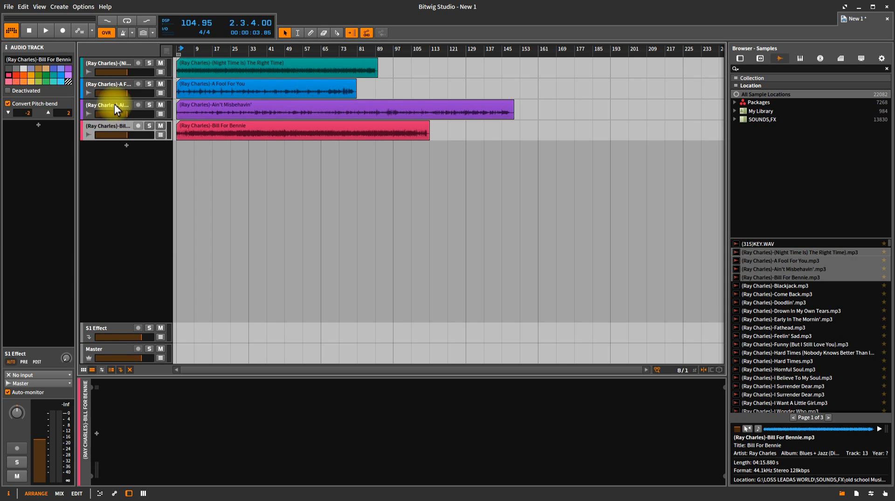
{"action": "left_click", "coordinate": [116, 108]}
{"action": "left_click", "coordinate": [119, 84]}
{"action": "left_click", "coordinate": [120, 63]}
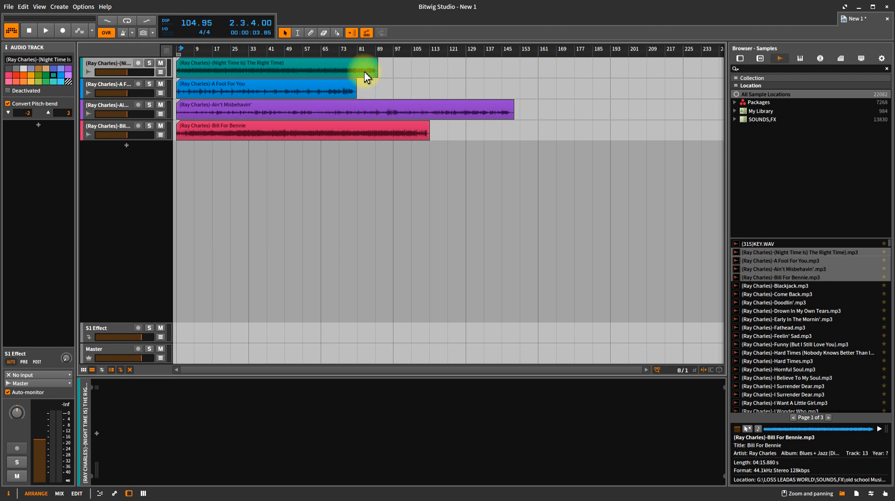
{"action": "left_click", "coordinate": [511, 108]}
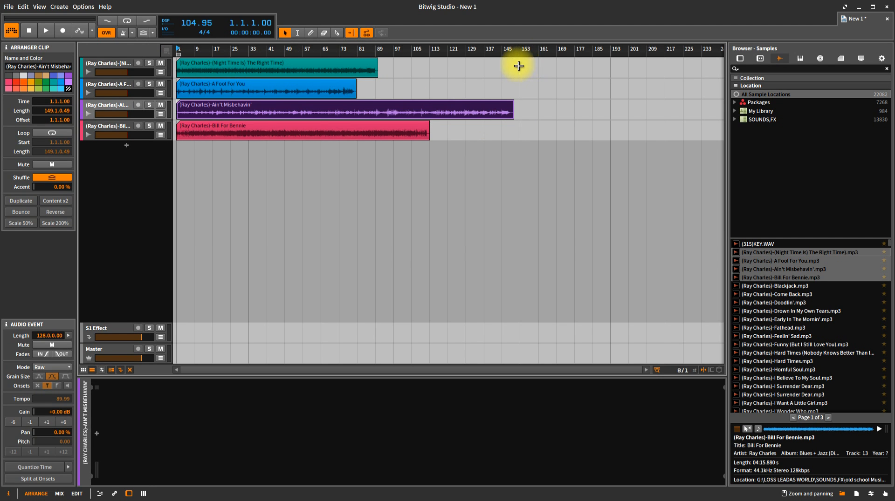
{"action": "left_click_drag", "start_coordinate": [376, 67], "coordinate": [511, 62]}
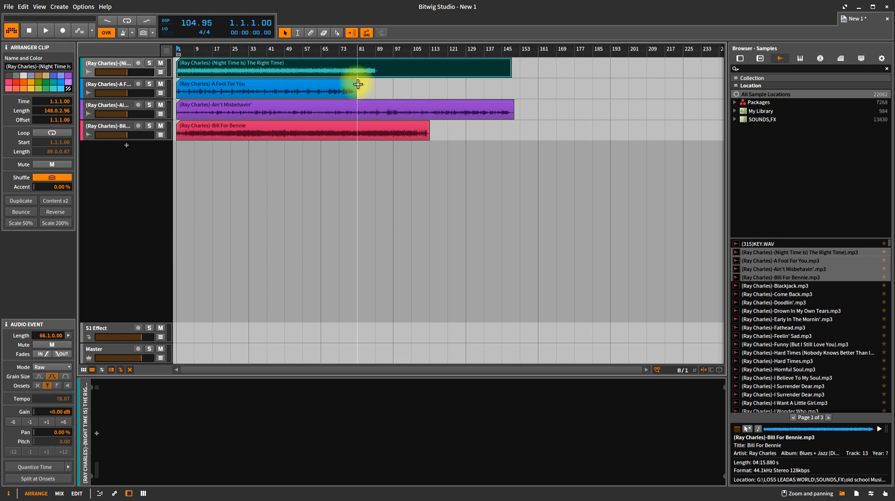
{"action": "left_click_drag", "start_coordinate": [357, 84], "coordinate": [511, 85]}
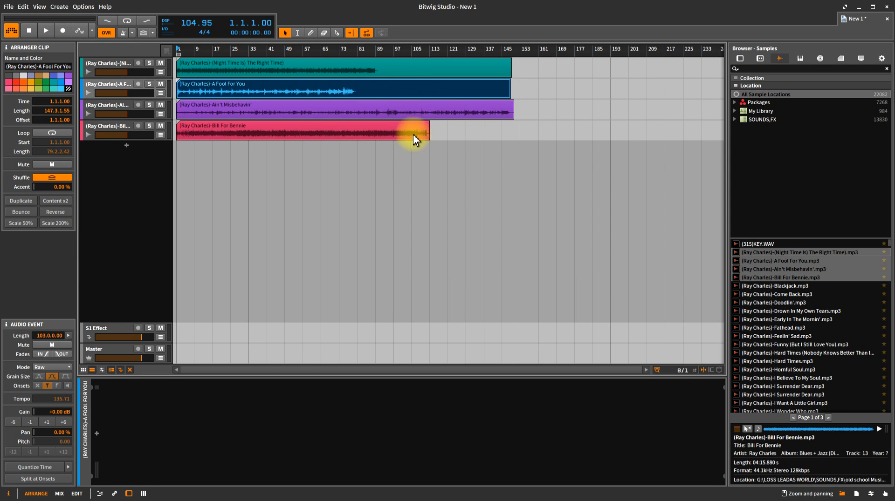
{"action": "left_click_drag", "start_coordinate": [429, 132], "coordinate": [511, 132]}
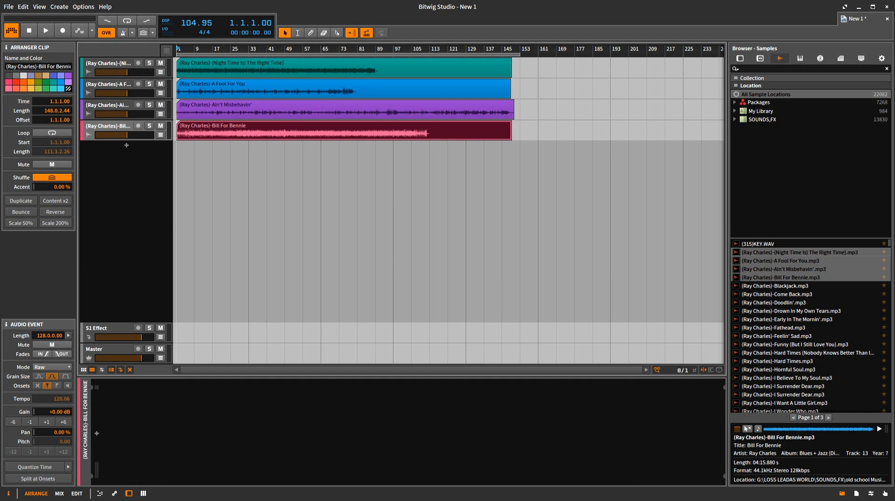
{"action": "left_click_drag", "start_coordinate": [473, 50], "coordinate": [459, 48]}
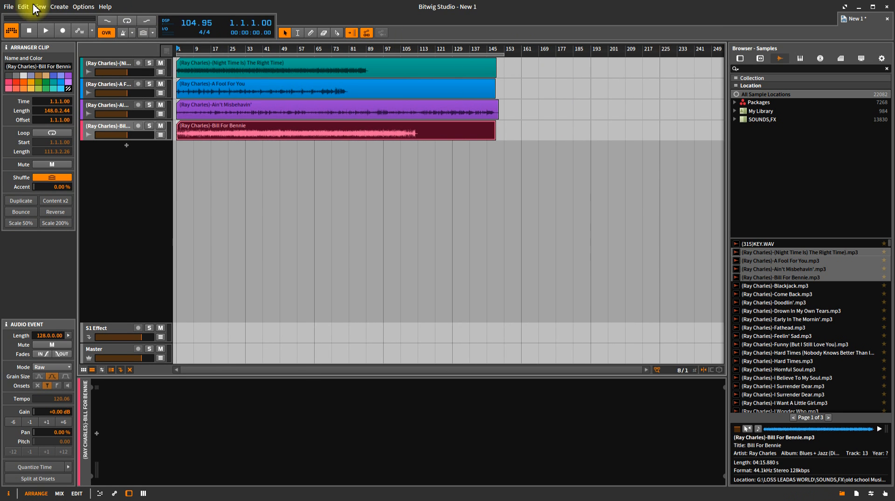
- In Export Audio, keep the Directory/Name filename pattern and begin choosing Ray Charles tracks
{"action": "left_click", "coordinate": [9, 6]}
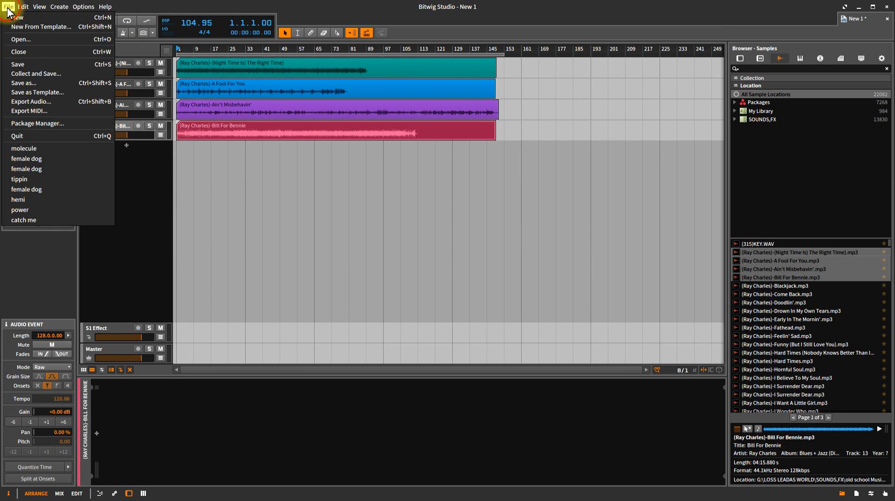
{"action": "left_click", "coordinate": [35, 102]}
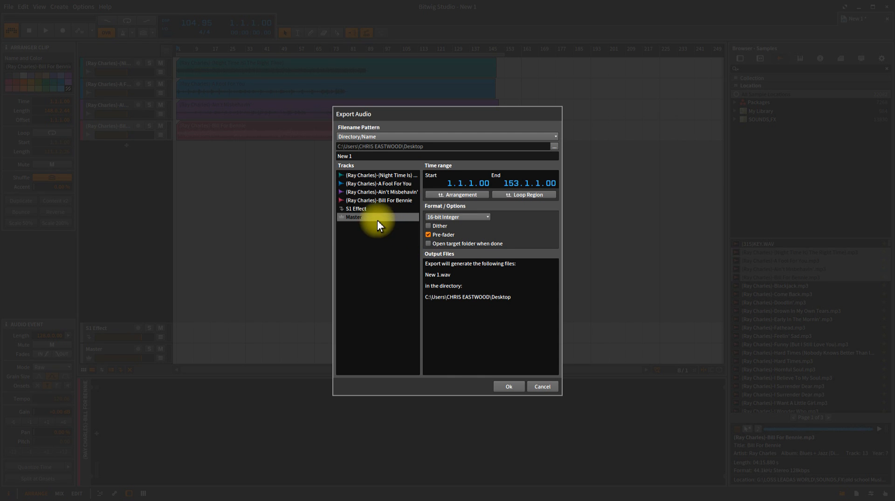
{"action": "left_click", "coordinate": [346, 201]}
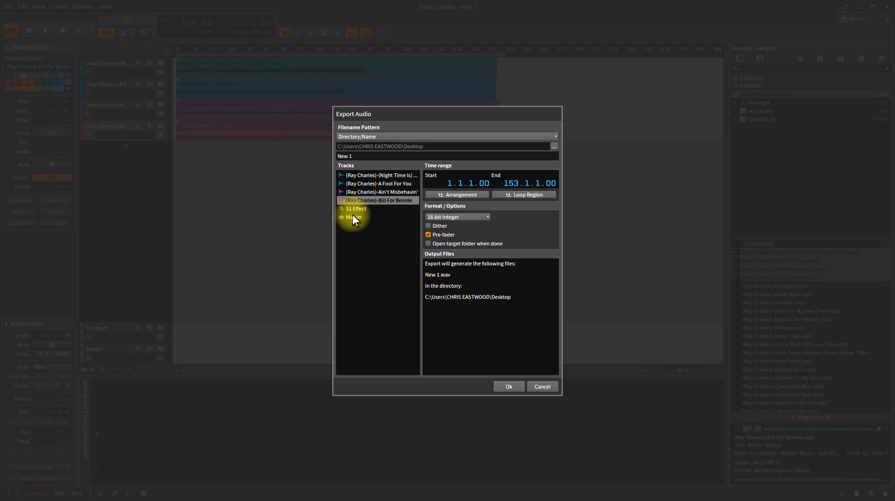
{"action": "left_click", "coordinate": [353, 217]}
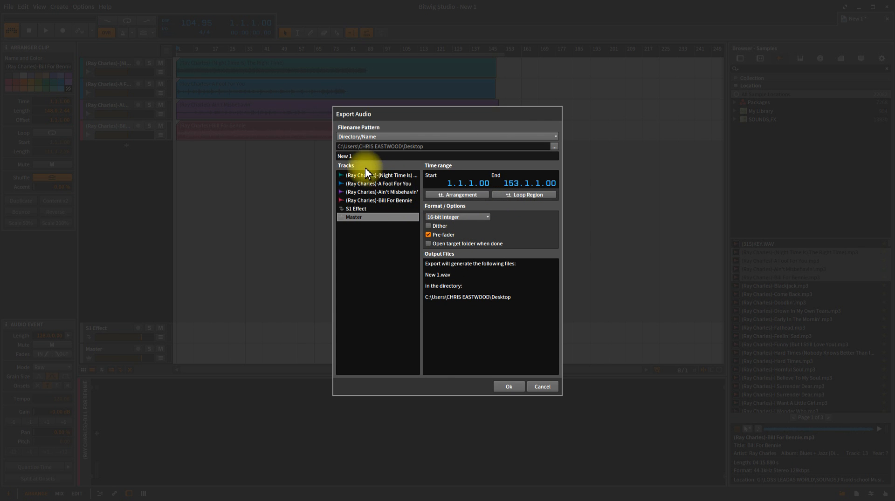
{"action": "left_click", "coordinate": [372, 138]}
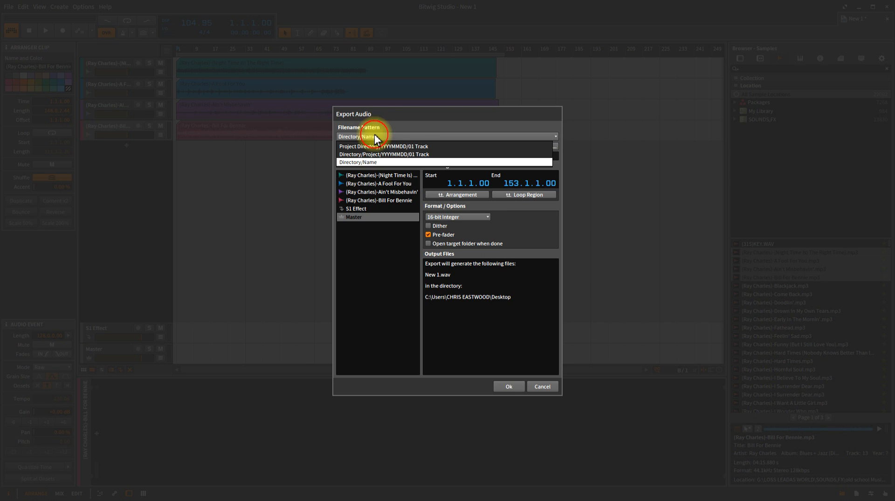
{"action": "left_click", "coordinate": [402, 121]}
{"action": "left_click", "coordinate": [362, 201]}
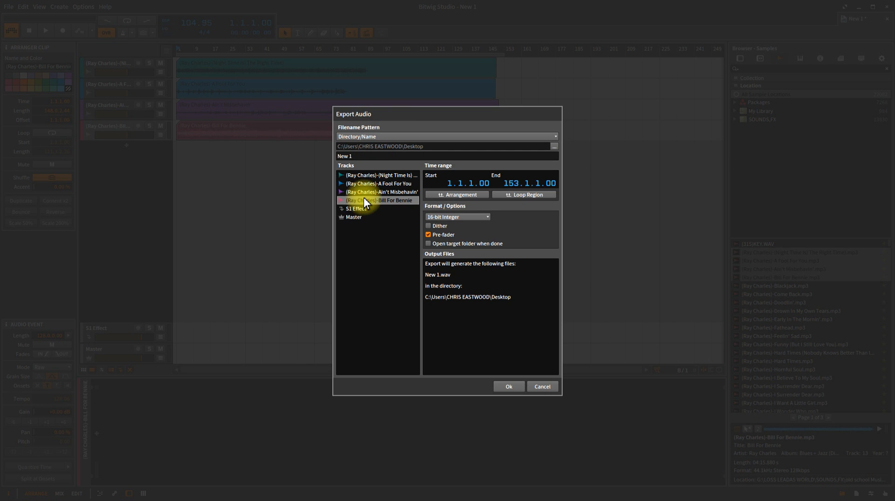
{"action": "left_click", "coordinate": [368, 193]}
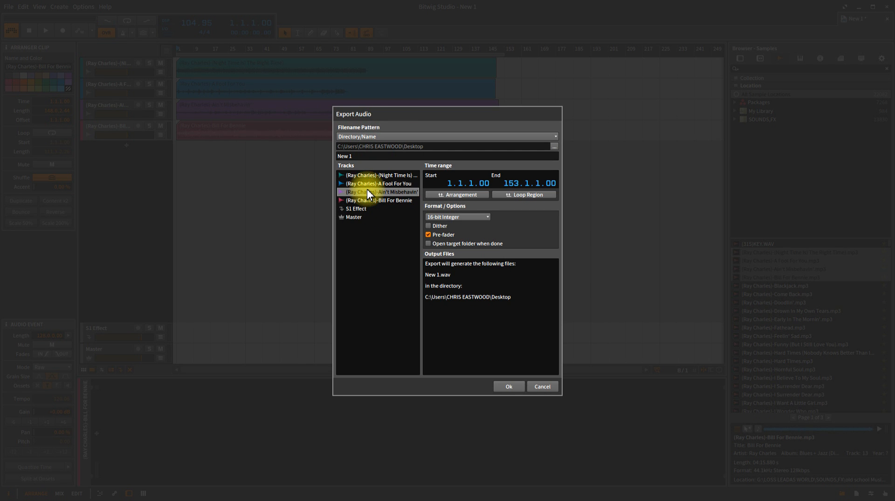
- Select all four Ray Charles tracks, keep the output name New 1, and run the export
{"action": "left_click_drag", "start_coordinate": [426, 246], "coordinate": [440, 250]}
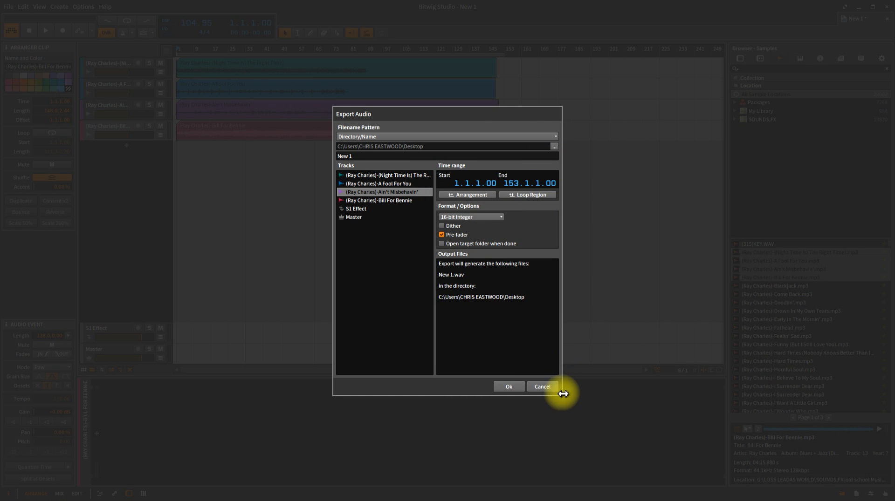
{"action": "left_click_drag", "start_coordinate": [561, 394], "coordinate": [743, 453]}
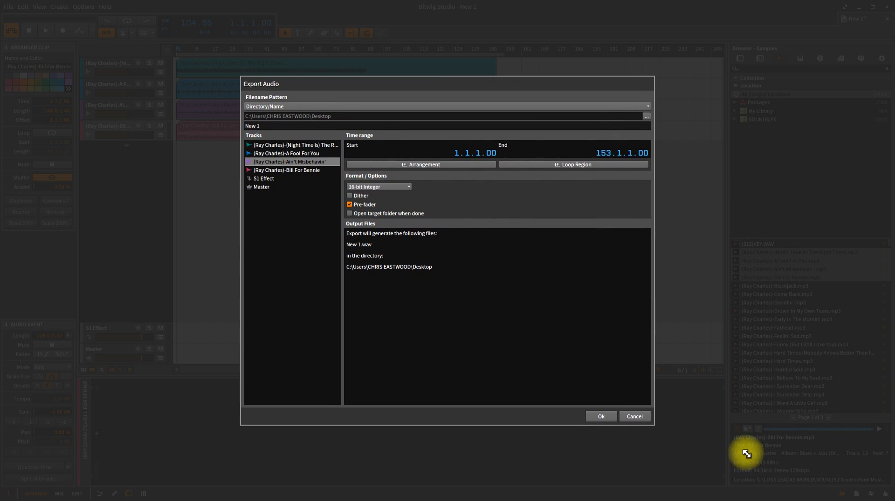
{"action": "left_click", "coordinate": [285, 148]}
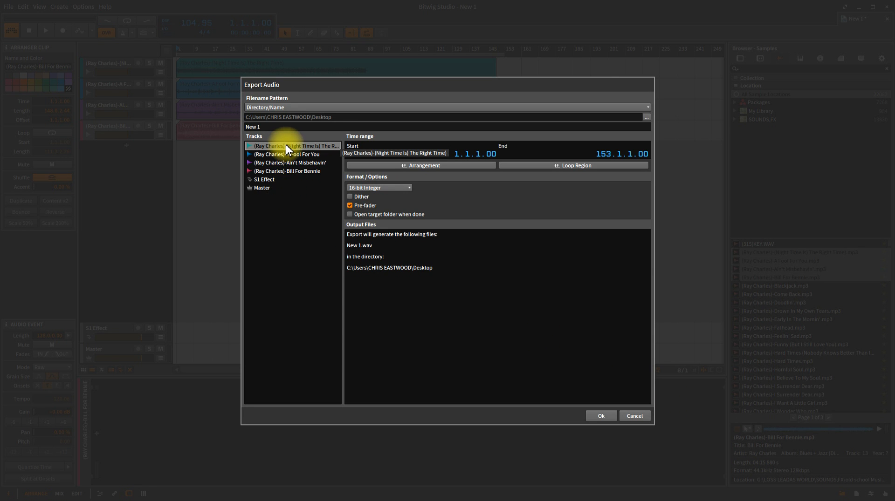
{"action": "left_click_drag", "start_coordinate": [287, 149], "coordinate": [291, 170]}
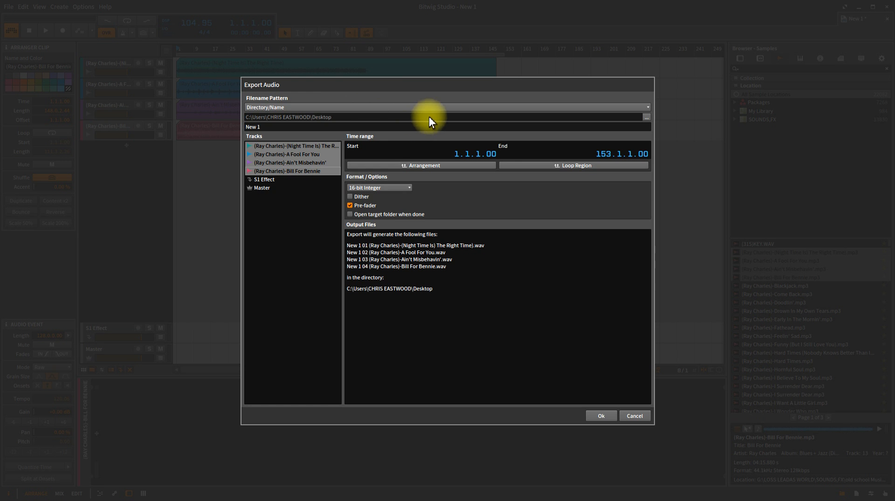
{"action": "left_click", "coordinate": [244, 127]}
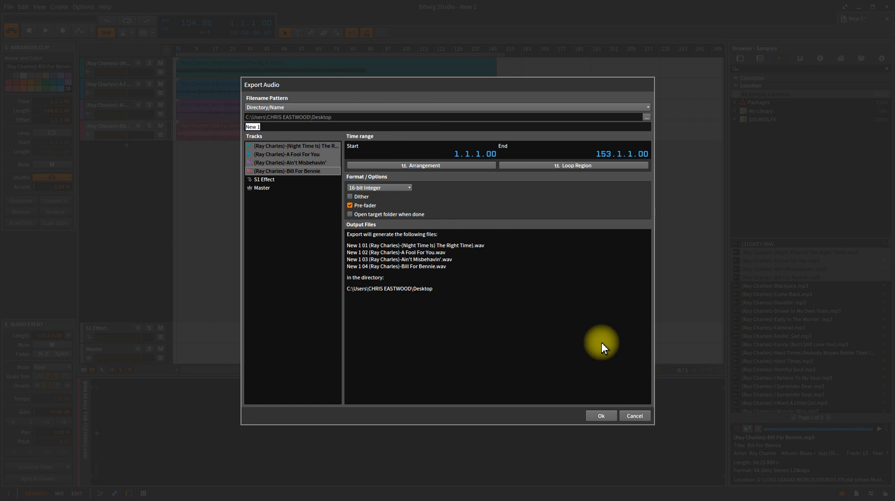
{"action": "left_click", "coordinate": [601, 372]}
{"action": "left_click", "coordinate": [600, 415]}
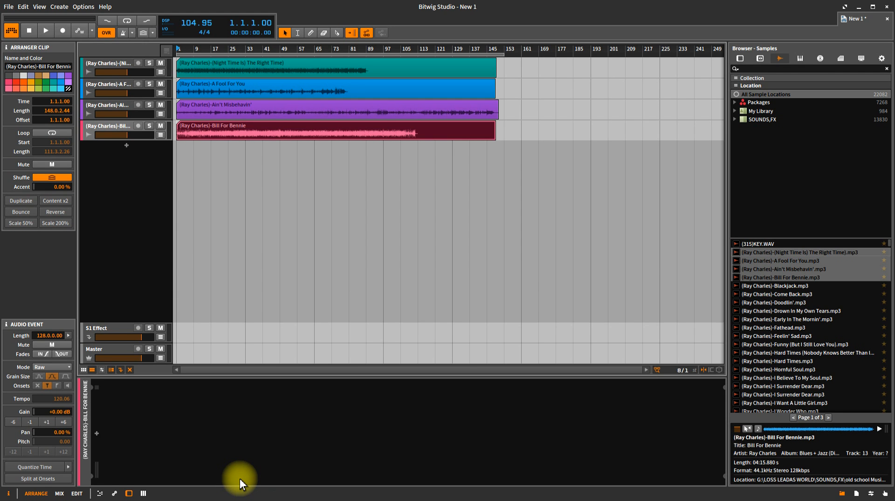
- Minimize Bitwig, select New 1 01–04 on the desktop, and drag them into the arranger
{"action": "left_click", "coordinate": [858, 6]}
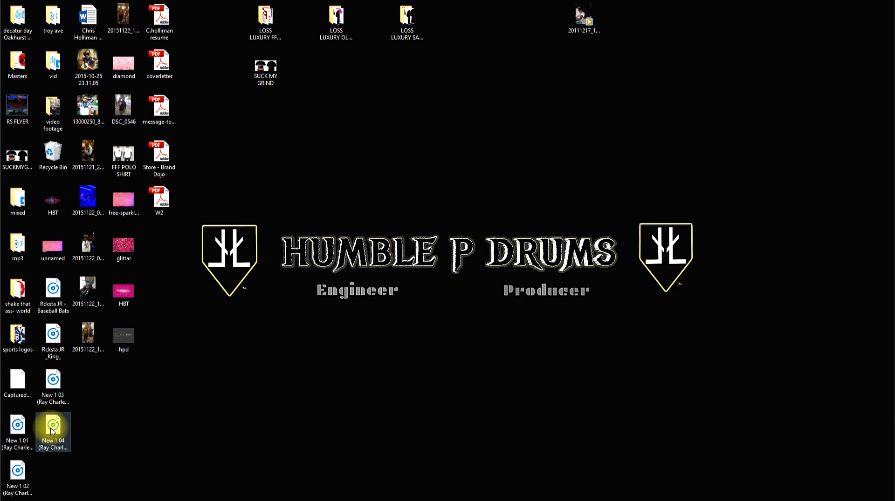
{"action": "left_click", "coordinate": [52, 384]}
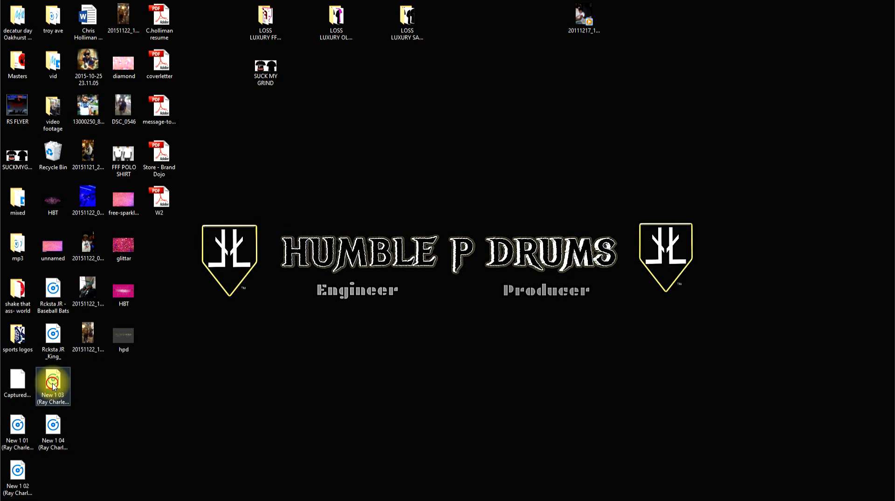
{"action": "left_click", "coordinate": [53, 424], "text": "ctrl"}
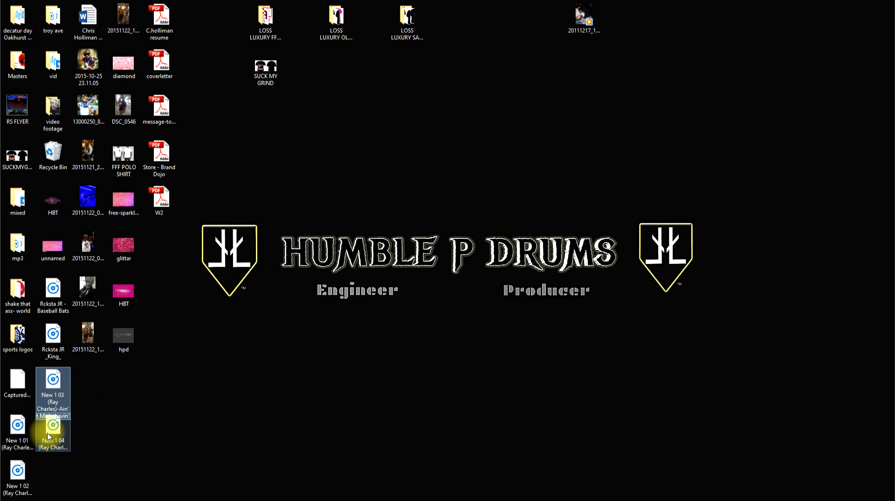
{"action": "left_click", "coordinate": [18, 425], "text": "ctrl"}
{"action": "left_click", "coordinate": [17, 472], "text": "ctrl"}
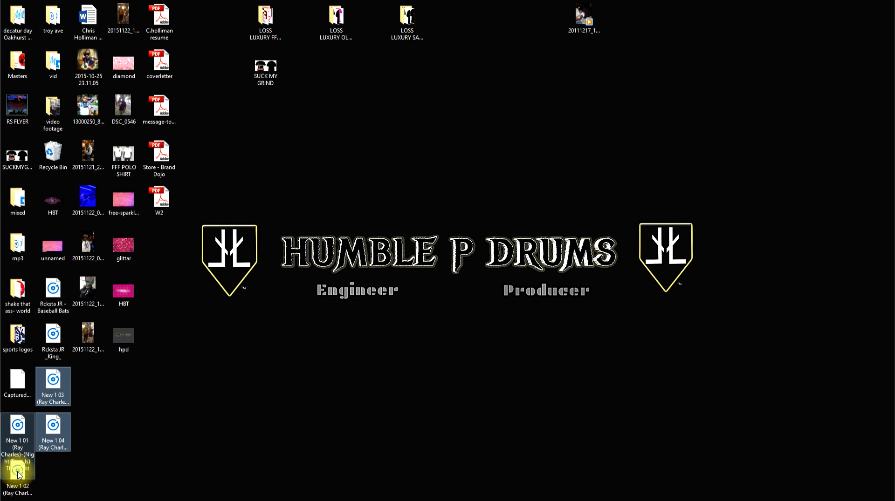
{"action": "left_click", "coordinate": [24, 488], "text": "ctrl"}
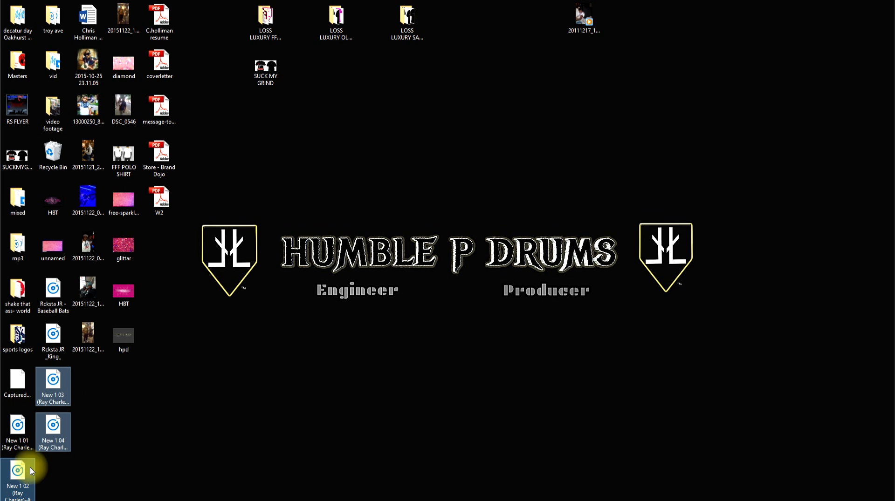
{"action": "left_click", "coordinate": [16, 425], "text": "ctrl"}
{"action": "left_click_drag", "start_coordinate": [56, 383], "coordinate": [176, 173]}
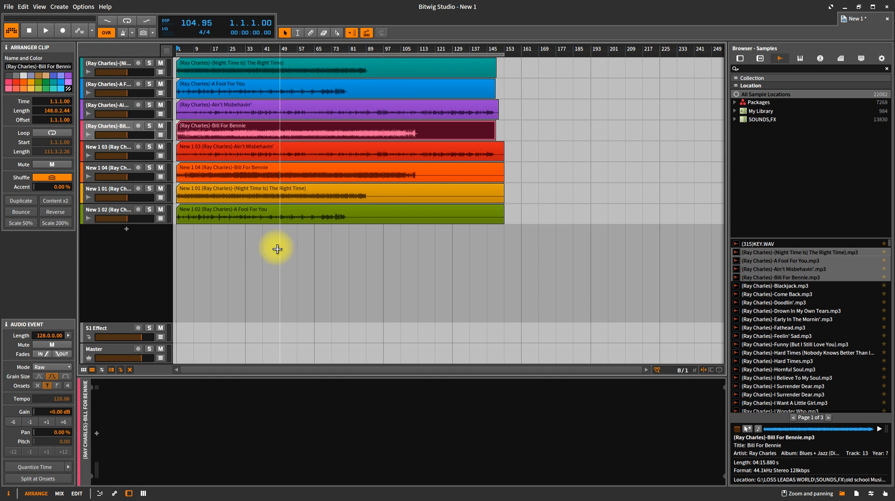
- Delete all eight clips, then select all eight Ray Charles tracks and delete them
{"action": "left_click_drag", "start_coordinate": [275, 247], "coordinate": [304, 80]}
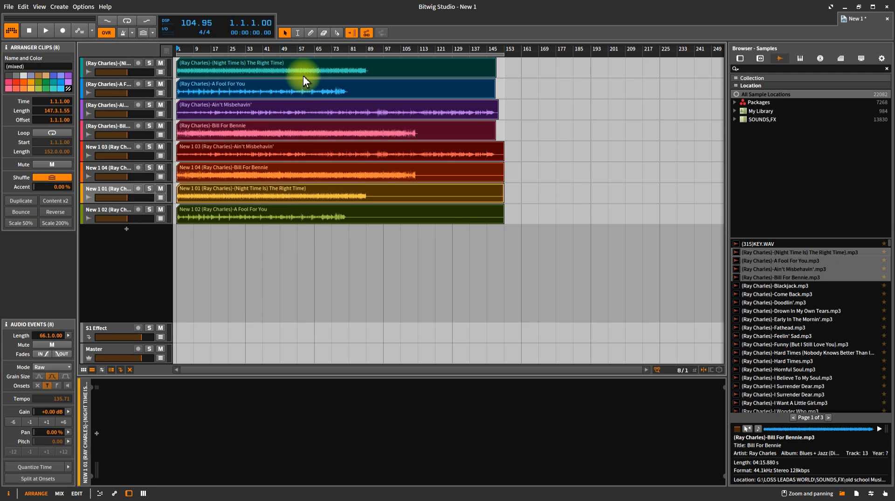
{"action": "key", "text": "Delete"}
{"action": "left_click", "coordinate": [115, 211]}
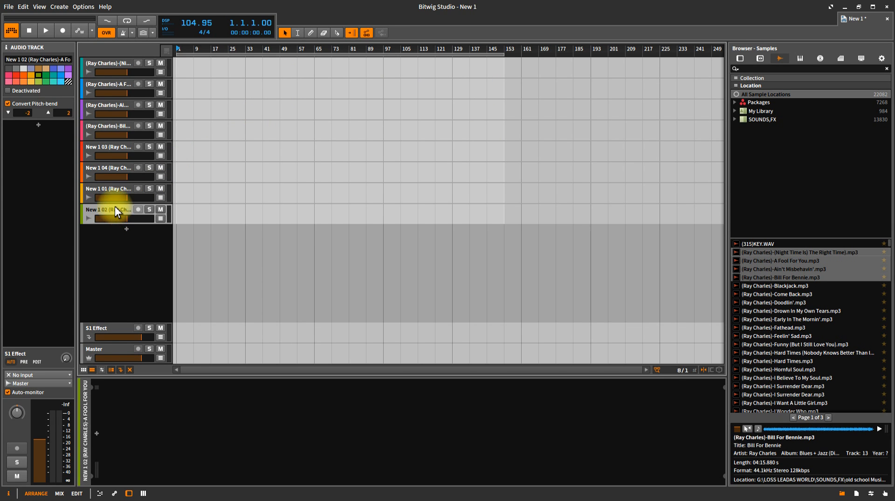
{"action": "left_click", "coordinate": [124, 63], "text": "ctrl"}
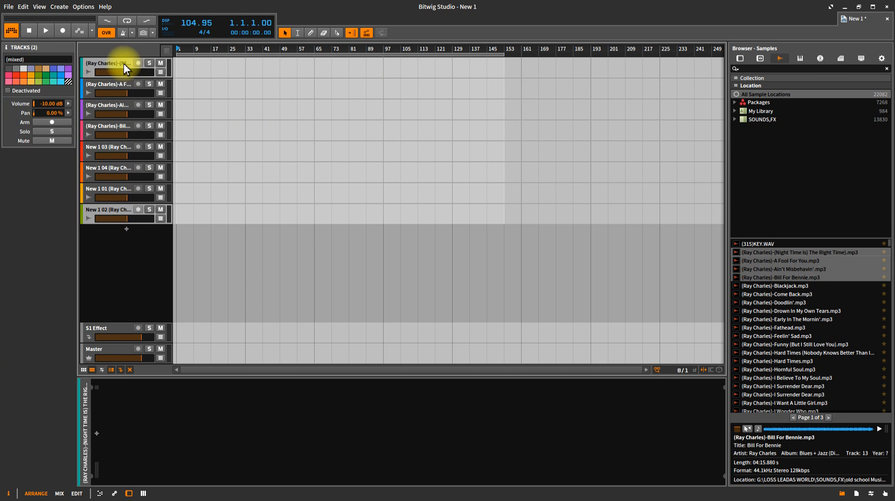
{"action": "left_click", "coordinate": [117, 210], "text": "shift"}
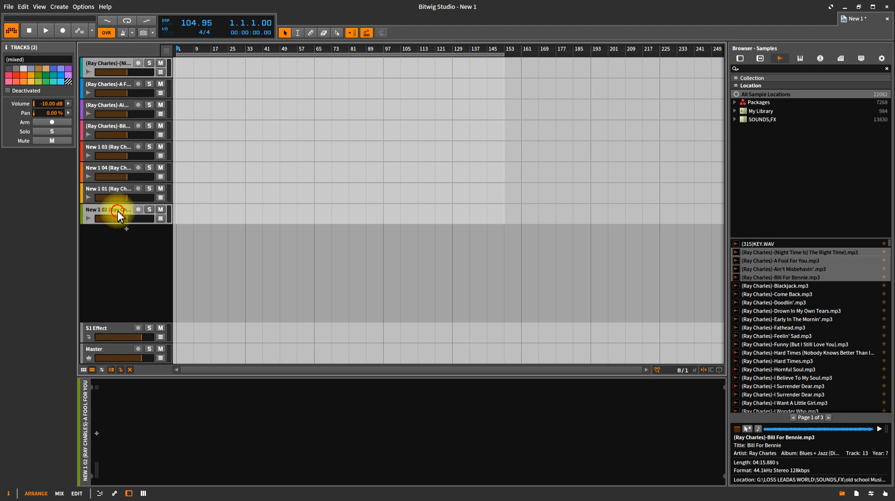
{"action": "key", "text": "Delete"}
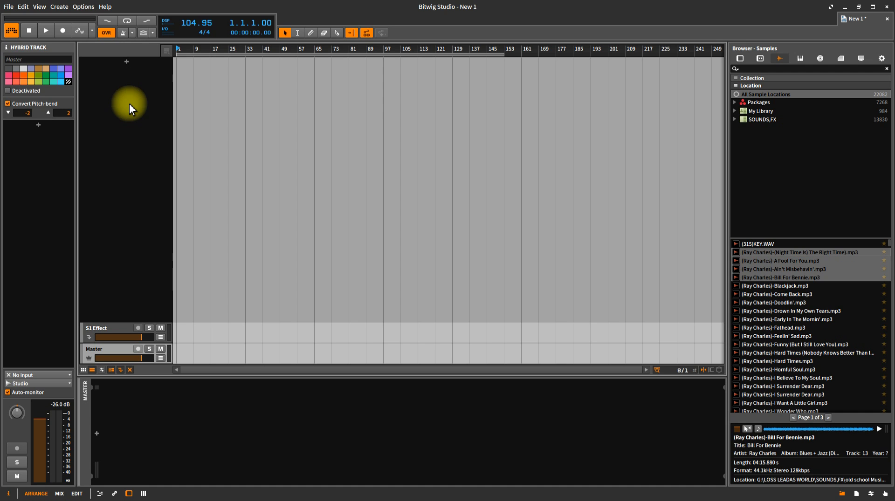
- Cancel the device dialog, then create an instrument track with an audio track below it
{"action": "double_click", "coordinate": [127, 62]}
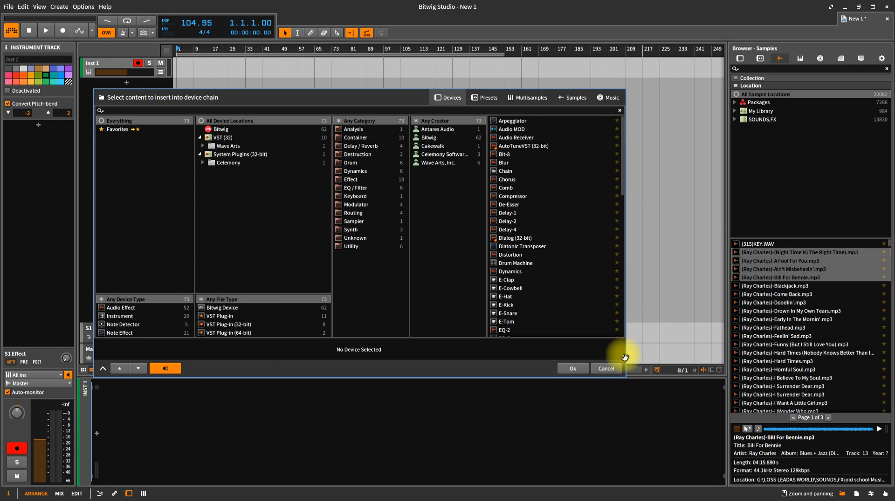
{"action": "left_click", "coordinate": [606, 368]}
{"action": "right_click", "coordinate": [110, 74]}
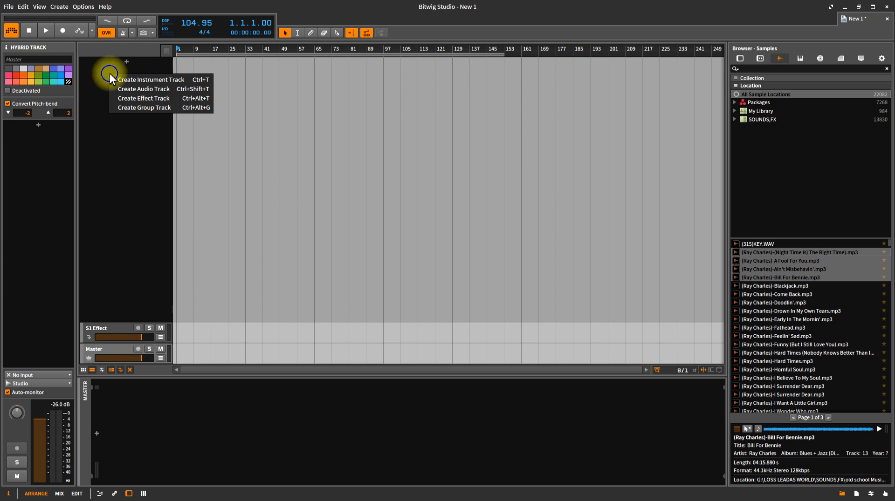
{"action": "left_click", "coordinate": [142, 79]}
{"action": "right_click", "coordinate": [131, 96]}
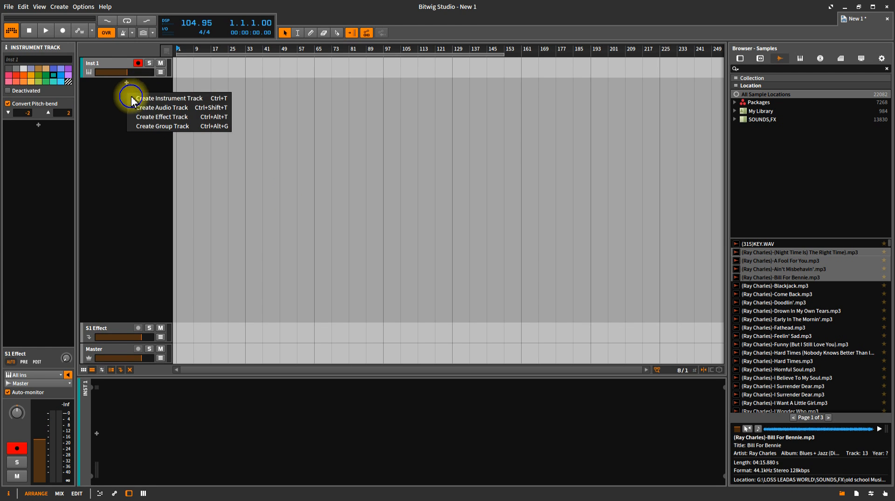
{"action": "left_click", "coordinate": [144, 107]}
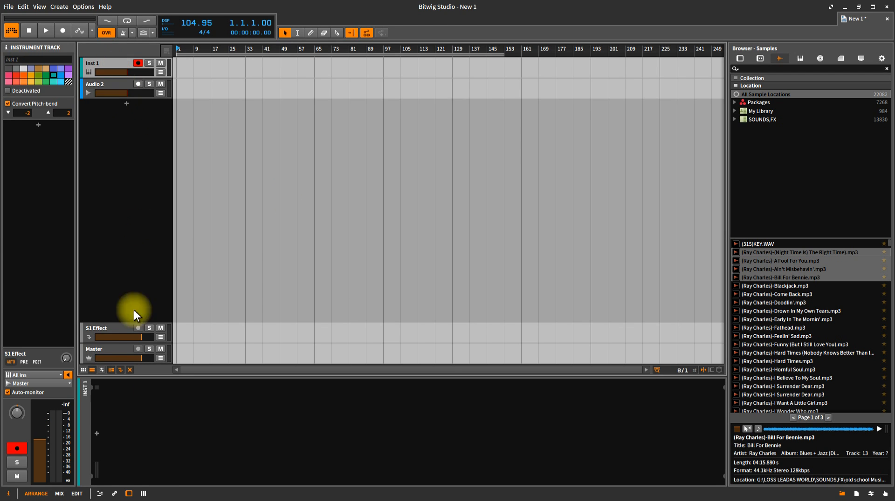
- Load the Organ from the Keyboard category onto the instrument track
{"action": "left_click", "coordinate": [96, 433]}
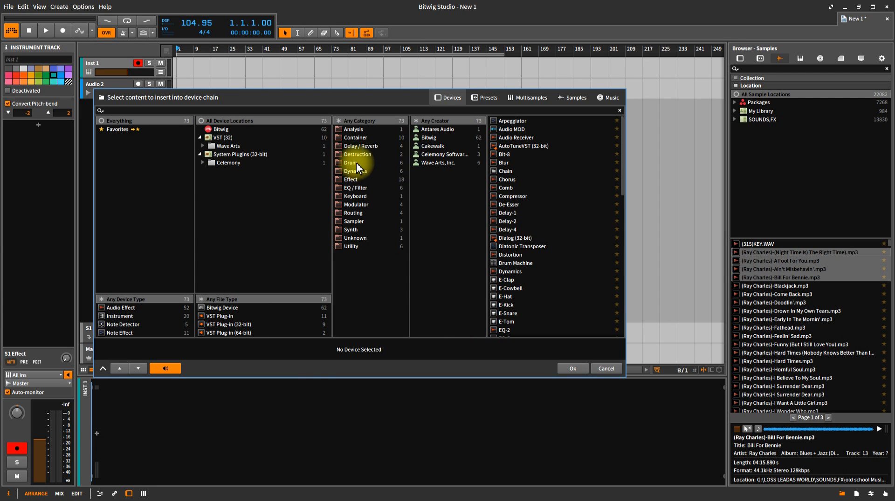
{"action": "left_click", "coordinate": [354, 196]}
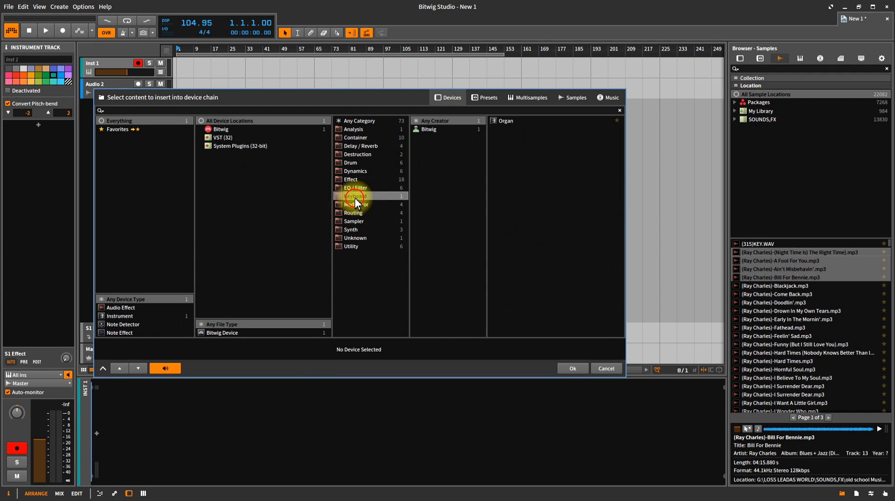
{"action": "left_click", "coordinate": [513, 121]}
{"action": "left_click", "coordinate": [578, 370]}
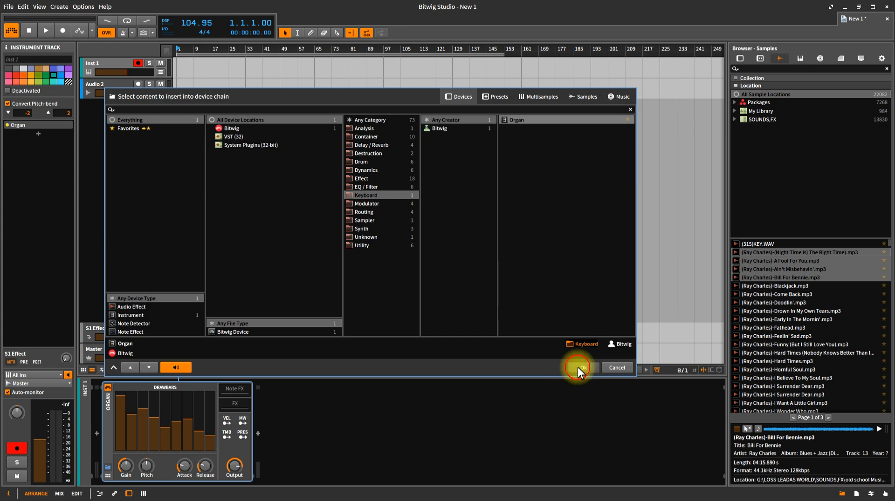
- Add more audio tracks below Audio 2 with Ctrl+T, giving Audio 2 through Audio 9
{"action": "left_click", "coordinate": [116, 85]}
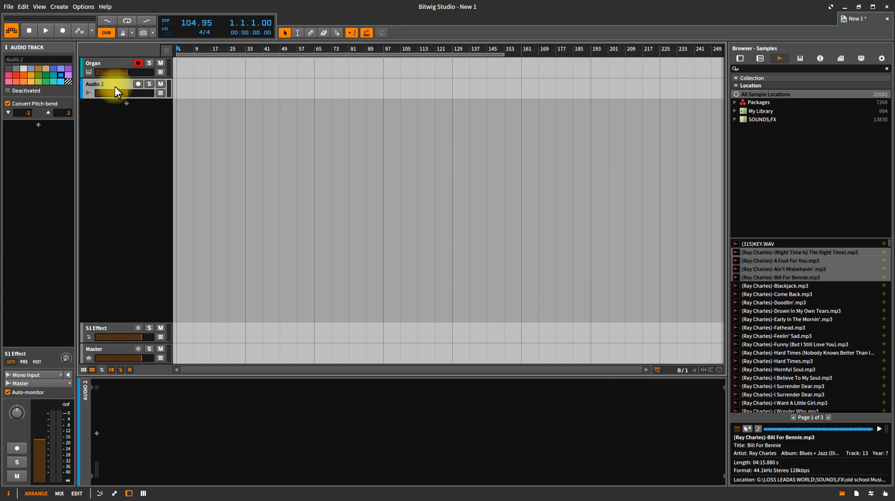
{"action": "key", "text": "ctrl+t"}
{"action": "key", "text": "ctrl+t"}
{"action": "key", "text": "ctrl+t"}
{"action": "key", "text": "ctrl+t"}
{"action": "key", "text": "ctrl+t"}
{"action": "key", "text": "ctrl+t"}
{"action": "key", "text": "ctrl+t"}
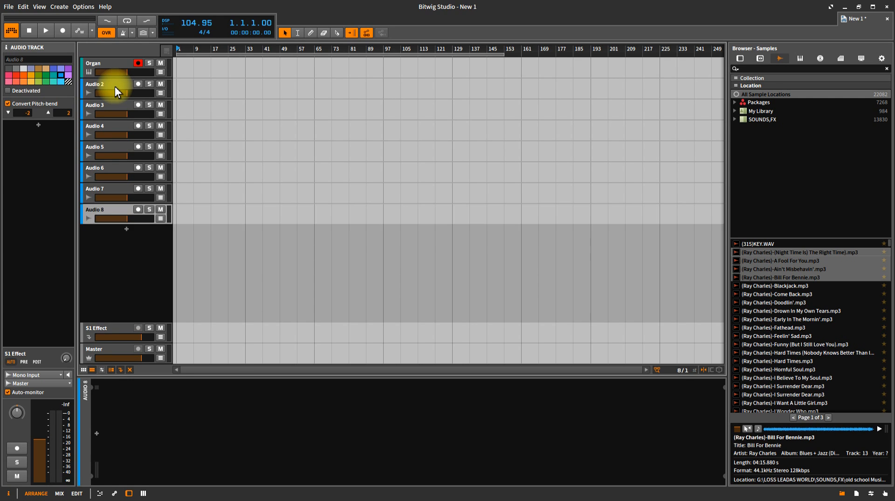
{"action": "left_click", "coordinate": [113, 84]}
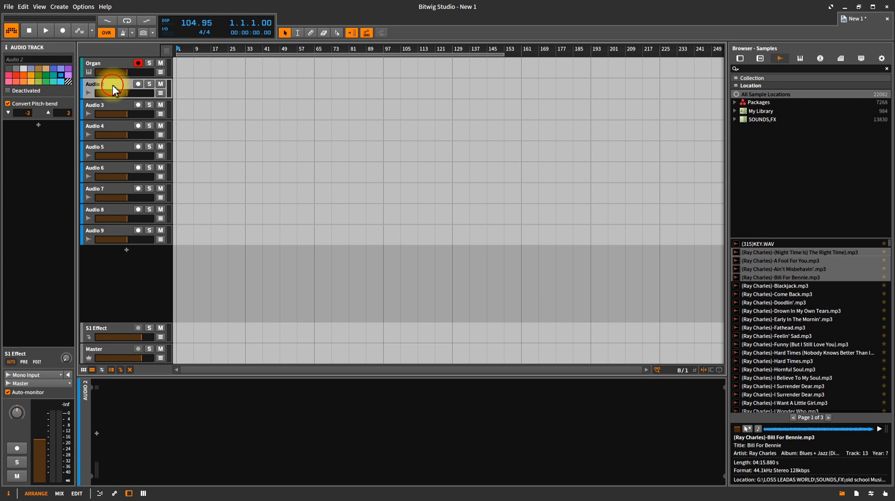
{"action": "left_click", "coordinate": [111, 105]}
{"action": "left_click", "coordinate": [111, 125]}
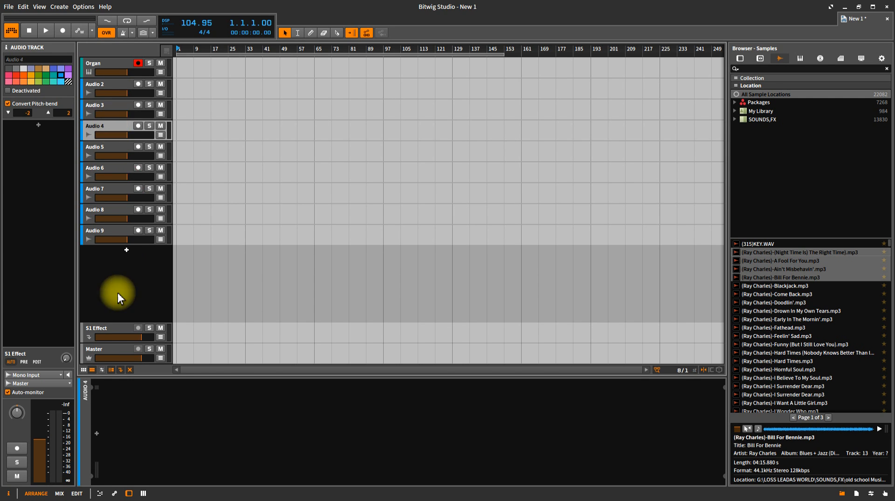
{"action": "left_click", "coordinate": [117, 327]}
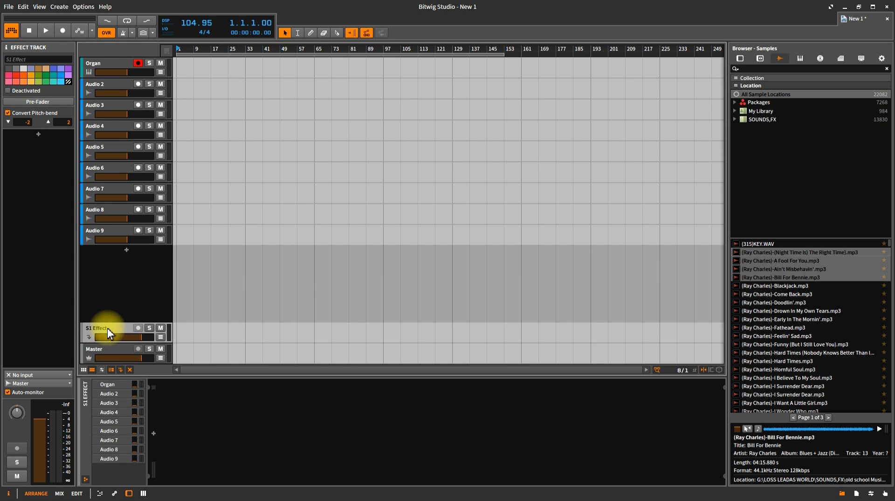
- Put a Reverb device from Delay / Reverb on the effect track, then show the mixer
{"action": "left_click", "coordinate": [153, 433]}
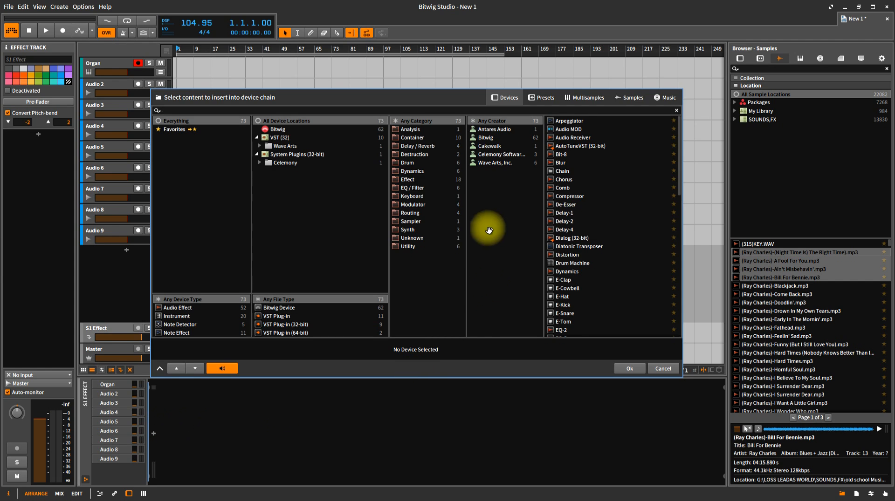
{"action": "left_click", "coordinate": [425, 146]}
{"action": "left_click", "coordinate": [565, 145]}
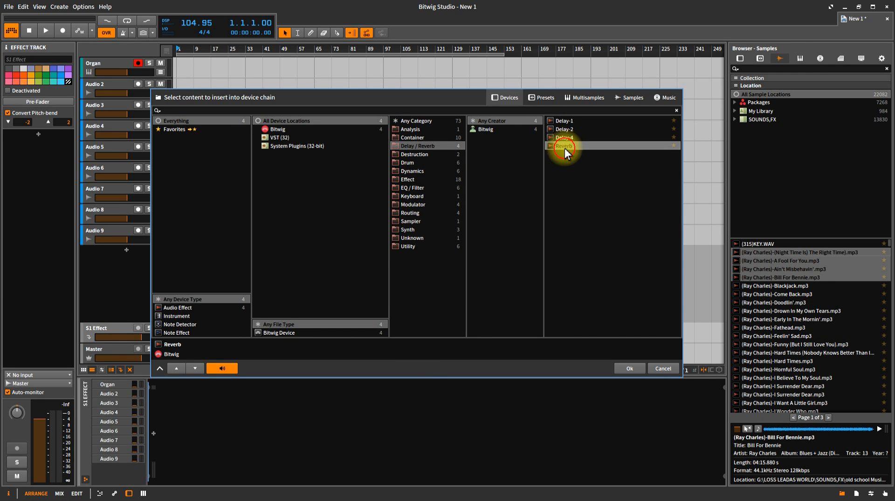
{"action": "left_click", "coordinate": [630, 368]}
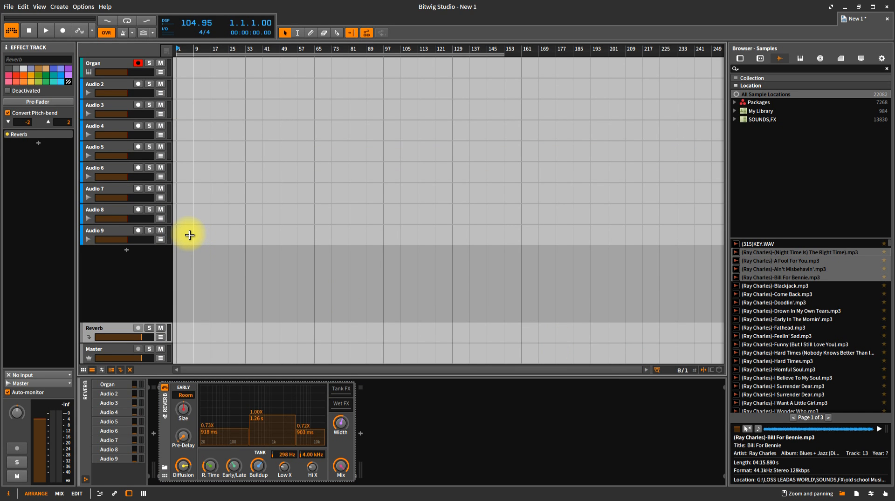
{"action": "key", "text": "F2"}
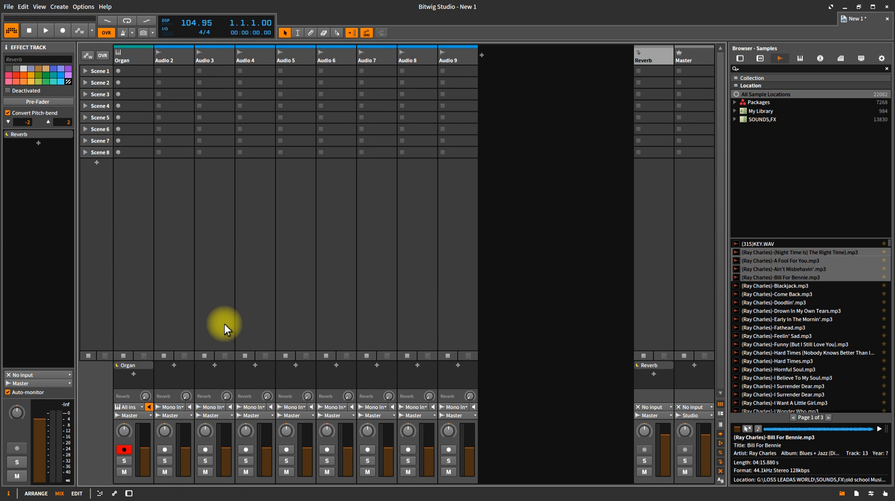
- Colour the Reverb effect track red and raise Audio 2's send to the Reverb
{"action": "left_click", "coordinate": [130, 494]}
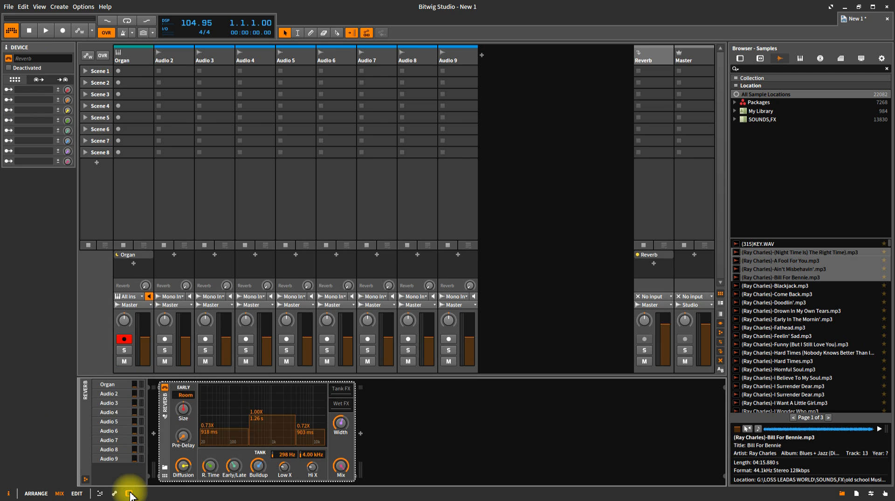
{"action": "left_click", "coordinate": [130, 494]}
{"action": "left_click", "coordinate": [130, 494]}
{"action": "left_click", "coordinate": [653, 58]}
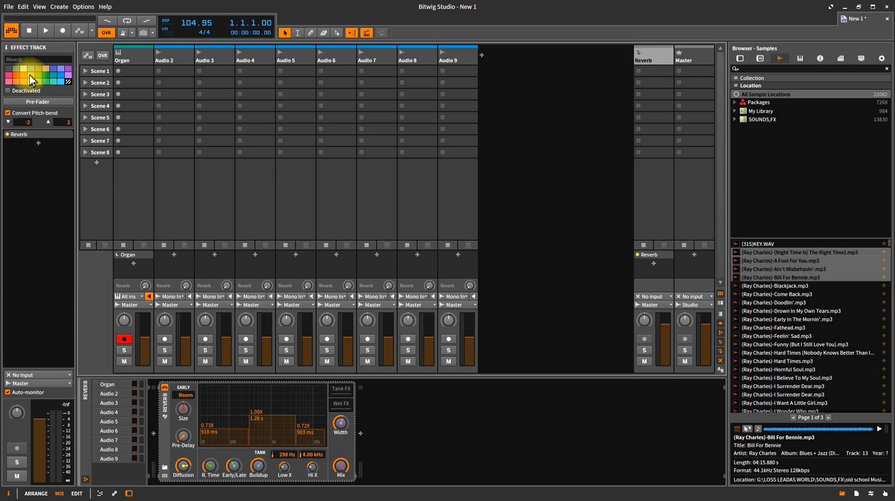
{"action": "left_click", "coordinate": [17, 76]}
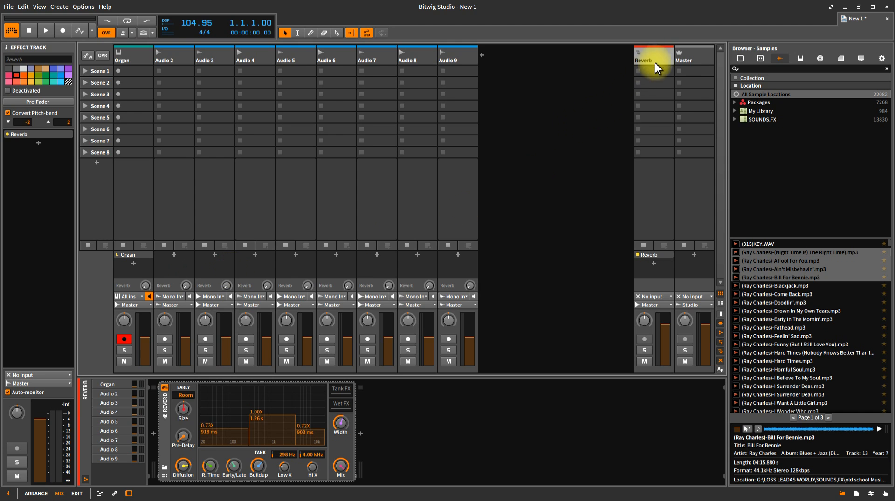
{"action": "mouse_move", "coordinate": [185, 291]}
{"action": "left_mouse_down"}
{"action": "mouse_move", "coordinate": [185, 280]}
{"action": "mouse_move", "coordinate": [226, 276]}
{"action": "mouse_move", "coordinate": [307, 282]}
{"action": "mouse_move", "coordinate": [269, 295]}
{"action": "mouse_move", "coordinate": [184, 291]}
{"action": "left_mouse_up"}
- Add a second effect track carrying the Delay-1 device
{"action": "right_click", "coordinate": [622, 56]}
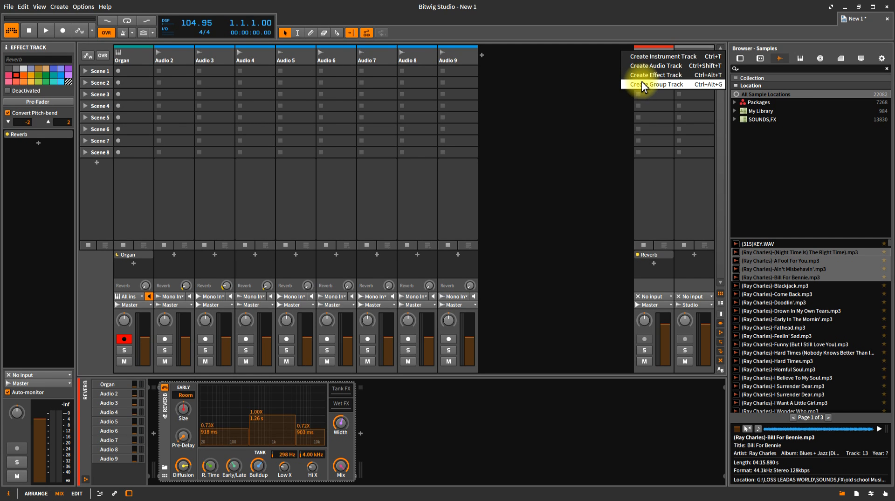
{"action": "left_click", "coordinate": [649, 64]}
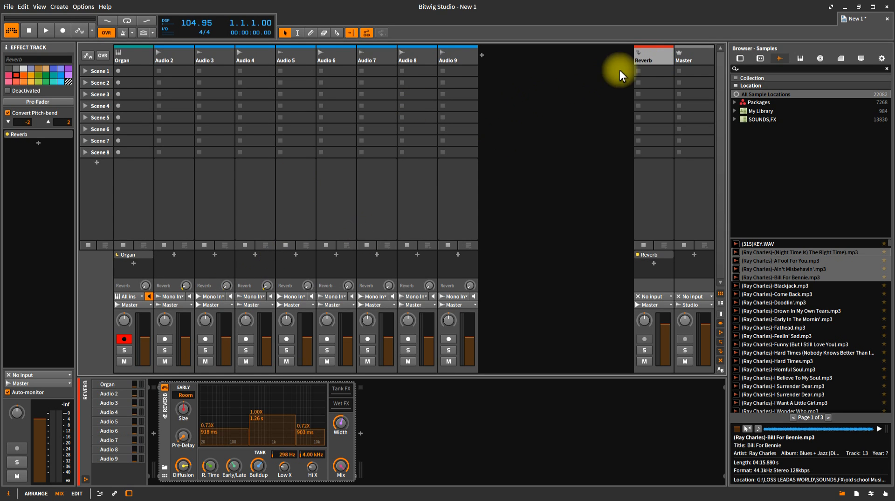
{"action": "right_click", "coordinate": [608, 58]}
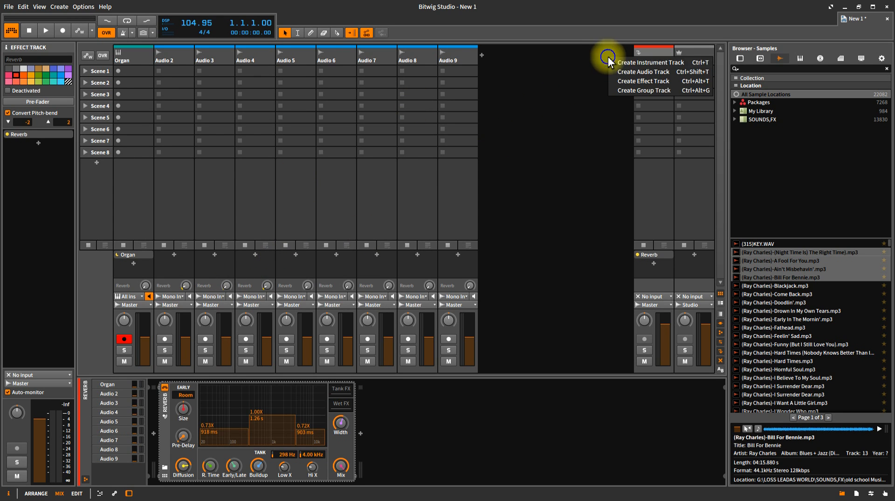
{"action": "left_click", "coordinate": [625, 81]}
{"action": "left_click", "coordinate": [621, 61]}
{"action": "left_click", "coordinate": [653, 56]}
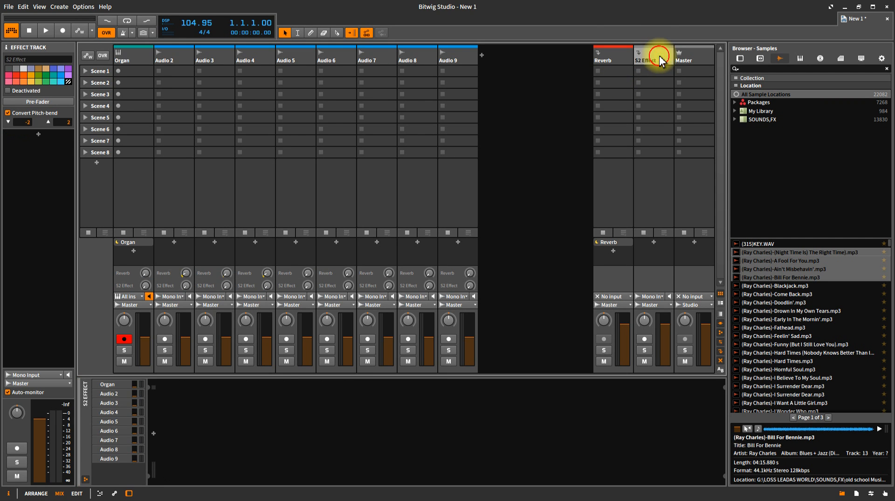
{"action": "left_click", "coordinate": [154, 434]}
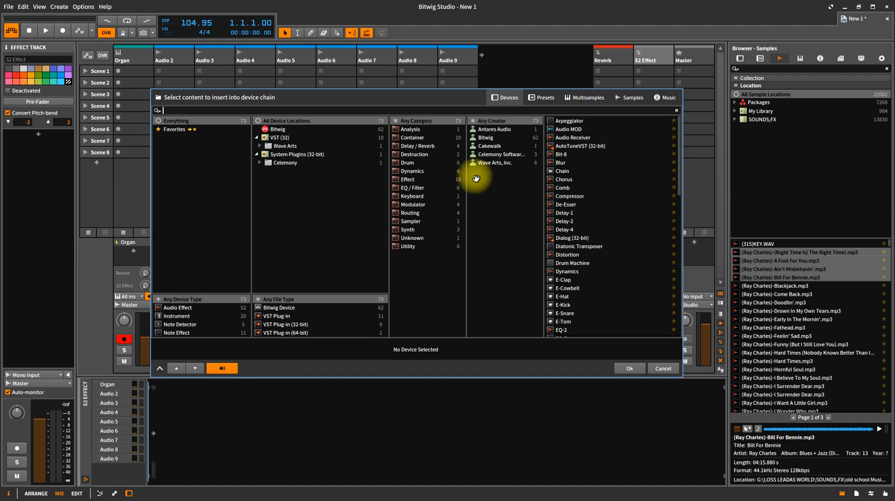
{"action": "left_click", "coordinate": [435, 147]}
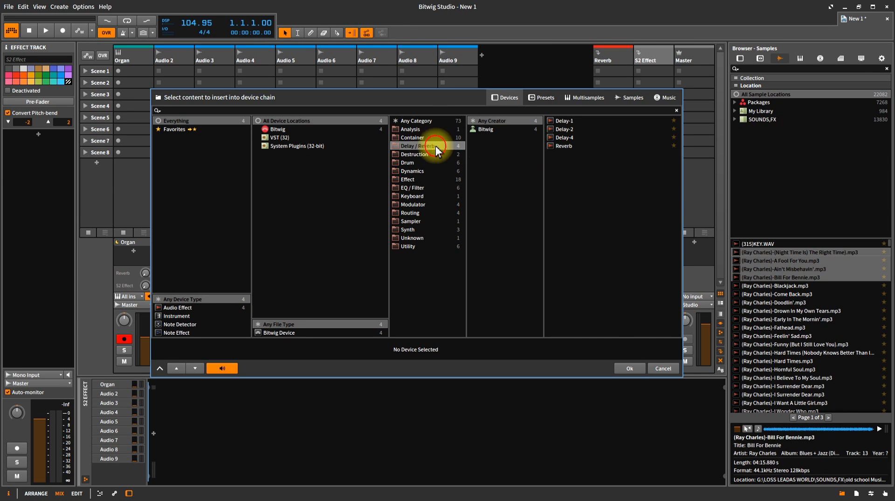
{"action": "left_click", "coordinate": [559, 121]}
{"action": "left_click", "coordinate": [635, 368]}
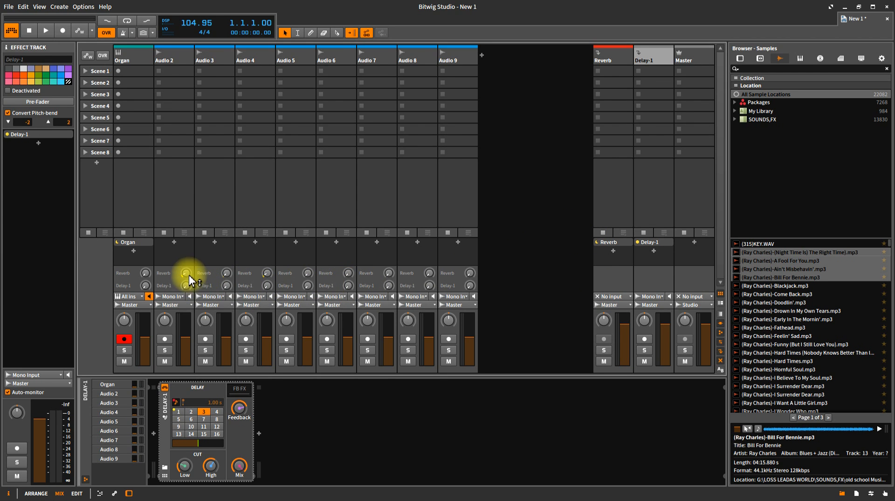
- Send Audio 2 to the delay, hide the sample browser, and return to the arrangement
{"action": "left_click_drag", "start_coordinate": [188, 276], "coordinate": [186, 304]}
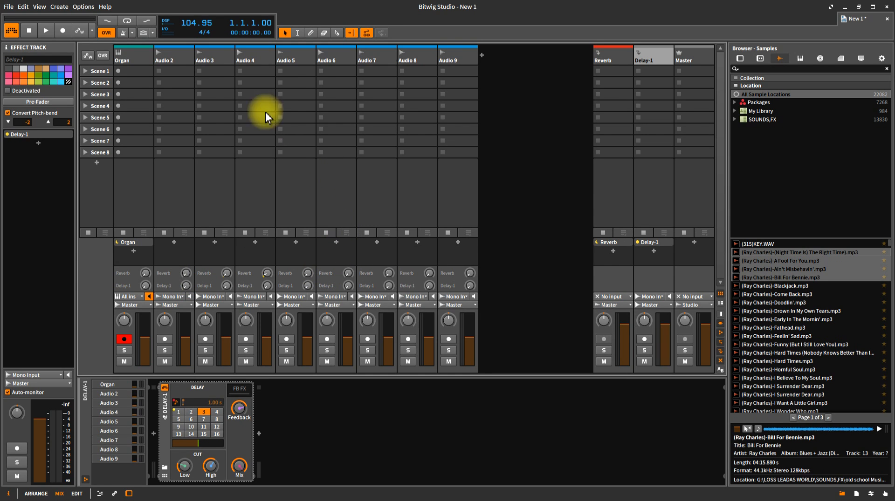
{"action": "key", "text": "alt+1"}
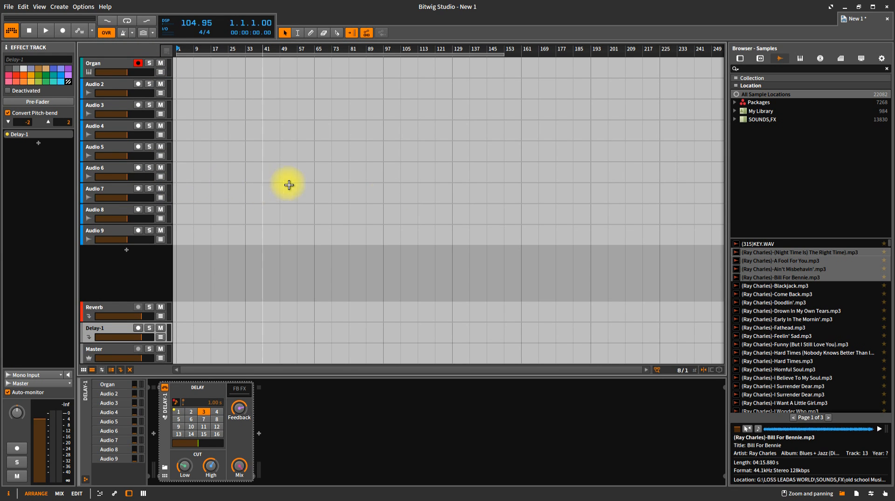
{"action": "left_click", "coordinate": [841, 493]}
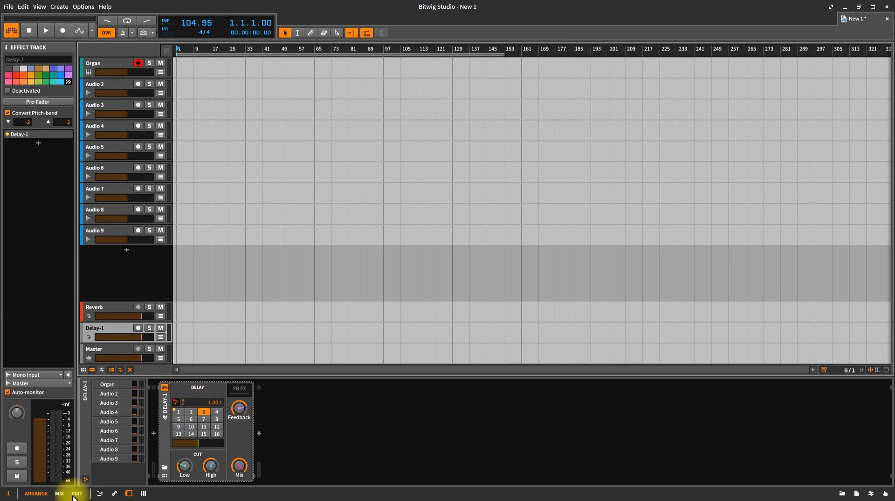
{"action": "left_click", "coordinate": [60, 494]}
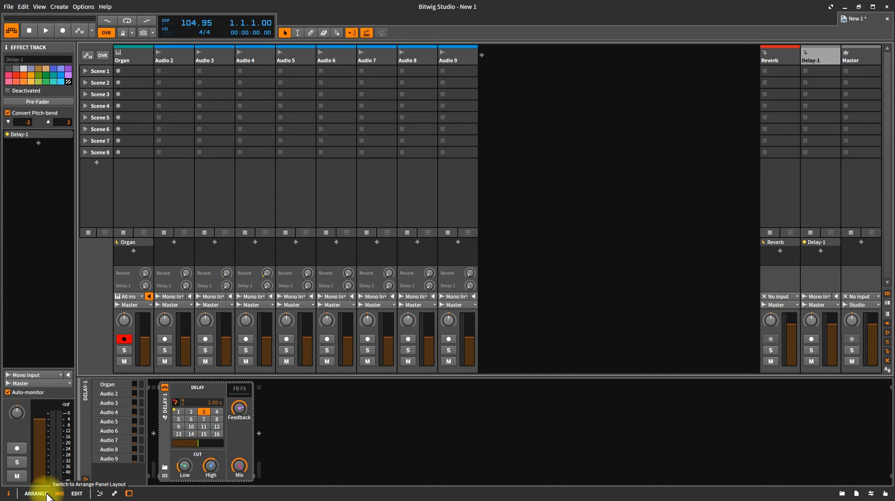
{"action": "left_click", "coordinate": [43, 495]}
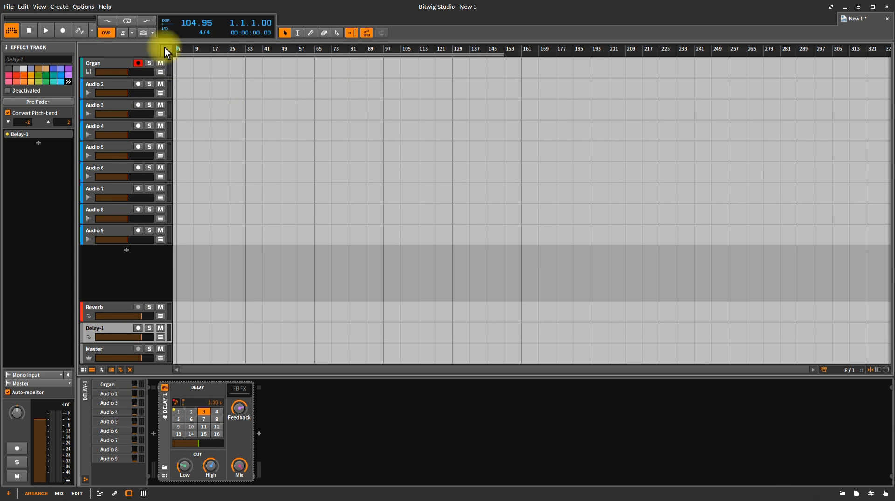
{"action": "left_click", "coordinate": [9, 6]}
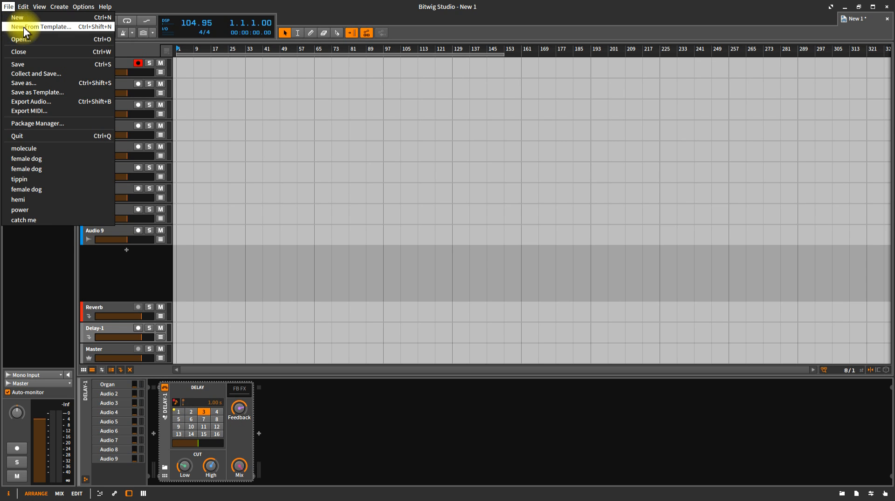
{"action": "left_click", "coordinate": [57, 26]}
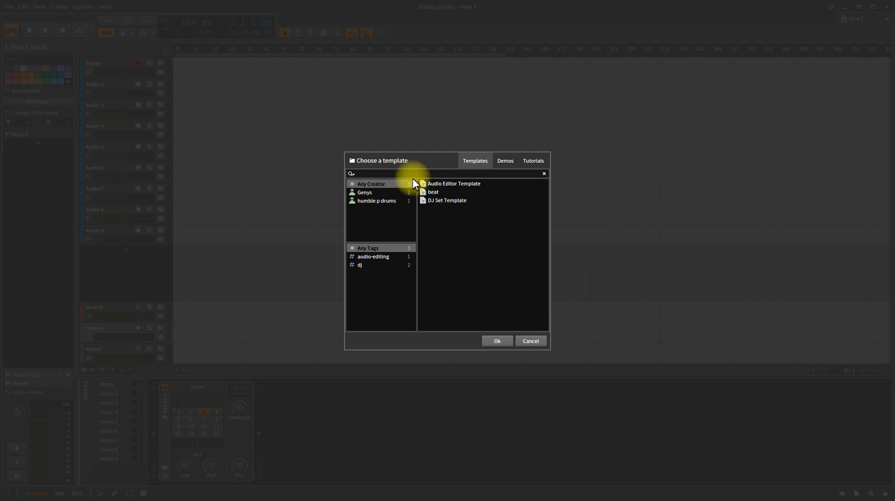
{"action": "left_click", "coordinate": [371, 201]}
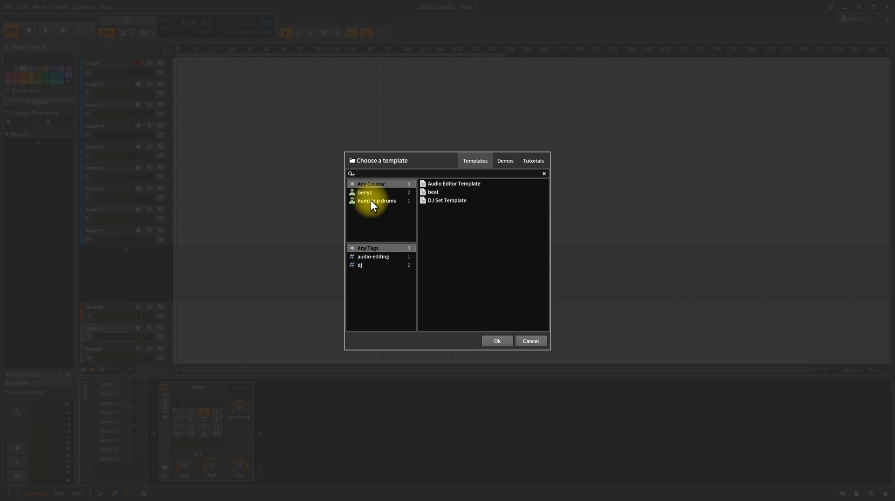
{"action": "left_click", "coordinate": [532, 341]}
{"action": "left_click", "coordinate": [8, 7]}
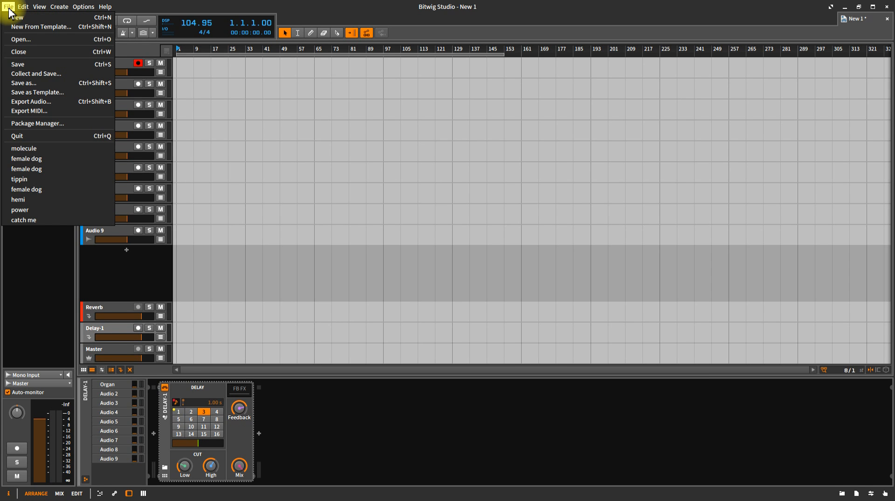
{"action": "left_click", "coordinate": [44, 94]}
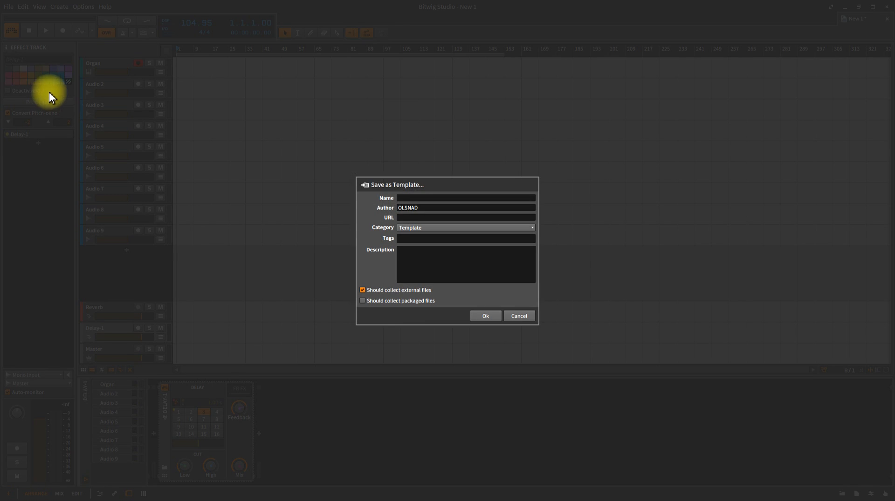
{"action": "left_click", "coordinate": [414, 228]}
{"action": "left_click", "coordinate": [379, 229]}
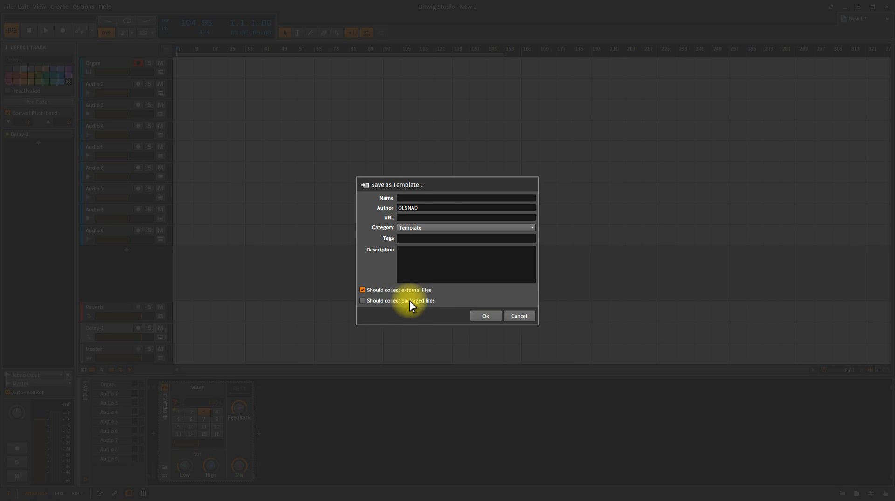
{"action": "left_click", "coordinate": [517, 316]}
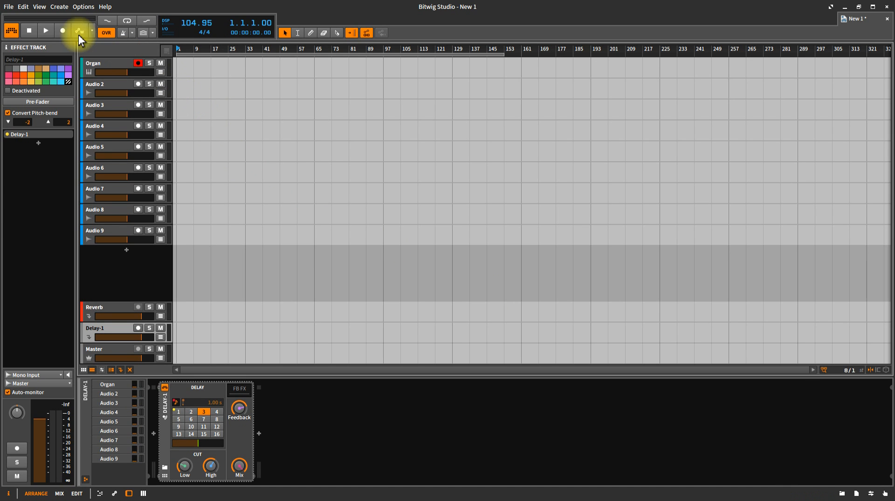
{"action": "left_click", "coordinate": [8, 7]}
- Close New 1 without saving, then create a project from the beat template and close it
{"action": "left_click", "coordinate": [18, 53]}
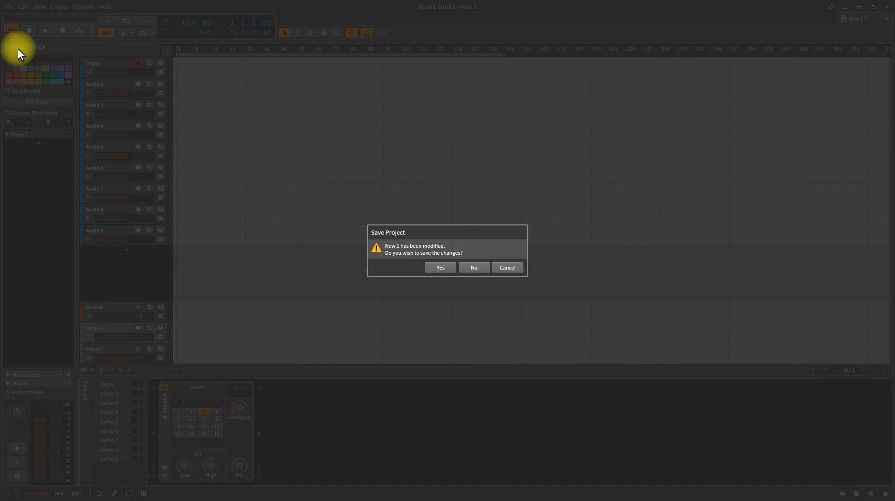
{"action": "left_click", "coordinate": [470, 268]}
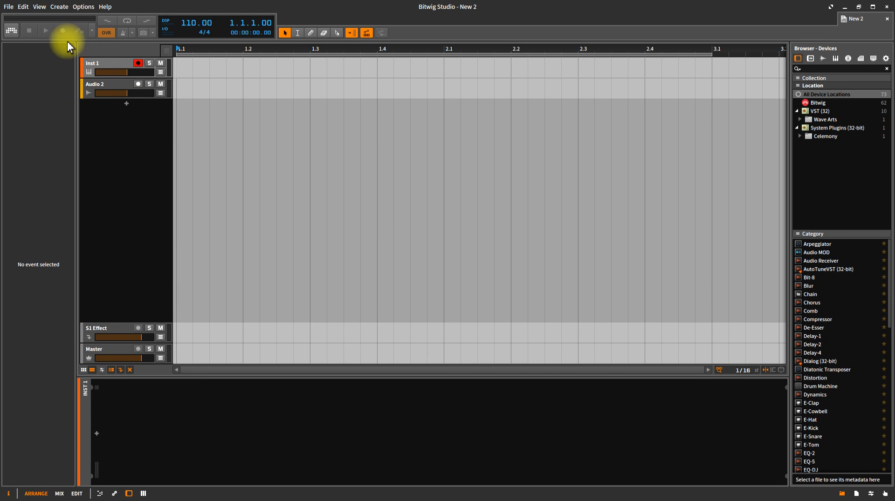
{"action": "left_click", "coordinate": [9, 7]}
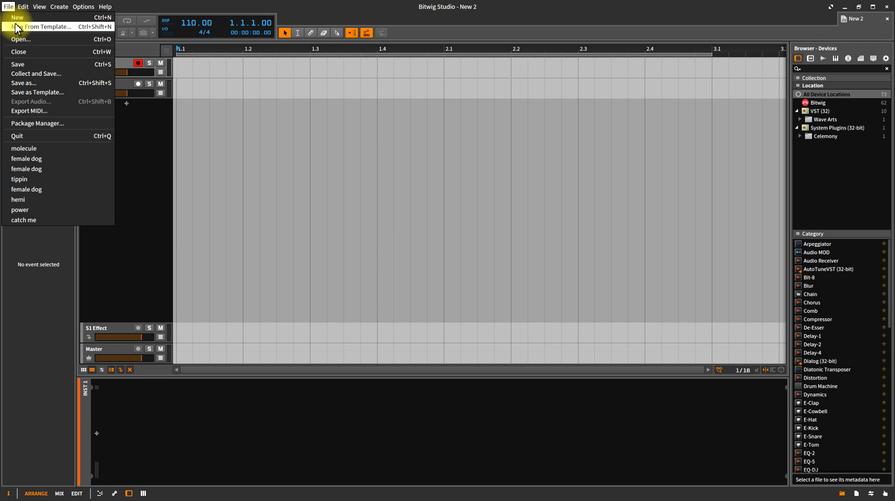
{"action": "left_click", "coordinate": [18, 27]}
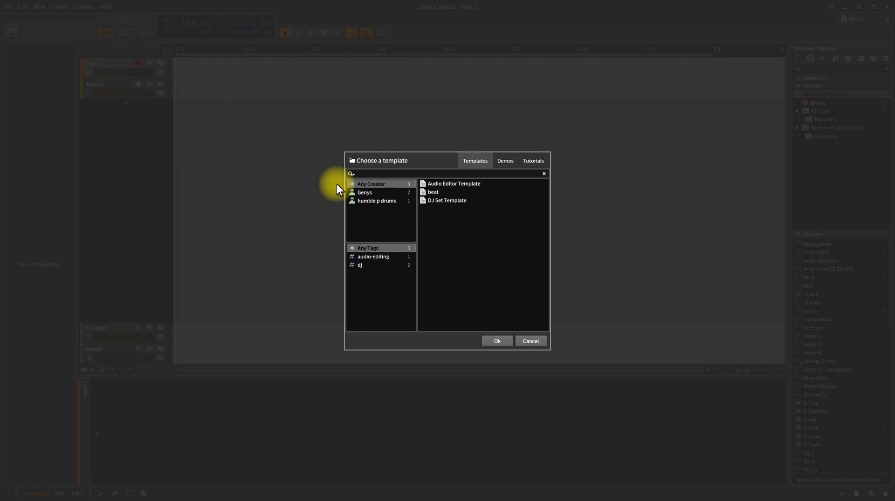
{"action": "left_click", "coordinate": [433, 192]}
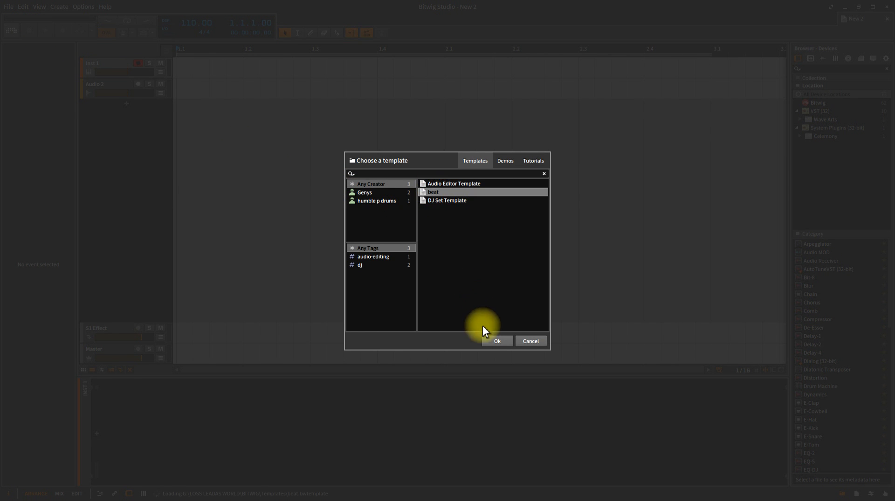
{"action": "left_click", "coordinate": [492, 342]}
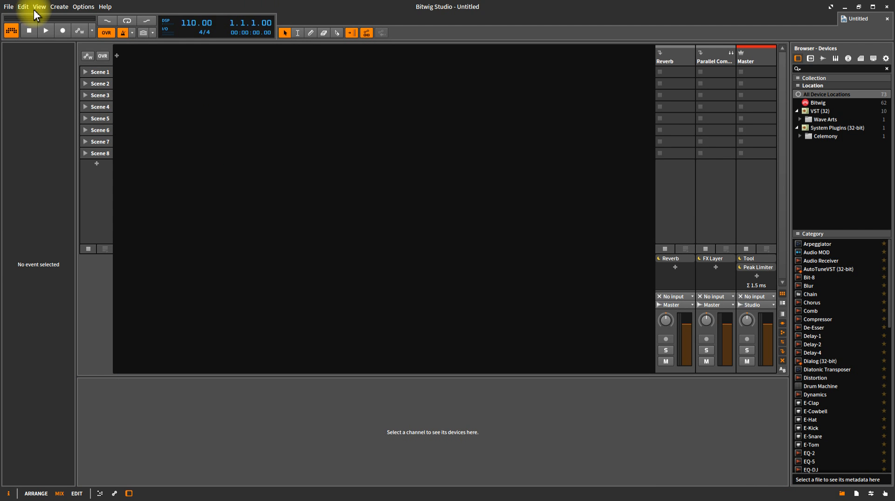
{"action": "left_click", "coordinate": [9, 7]}
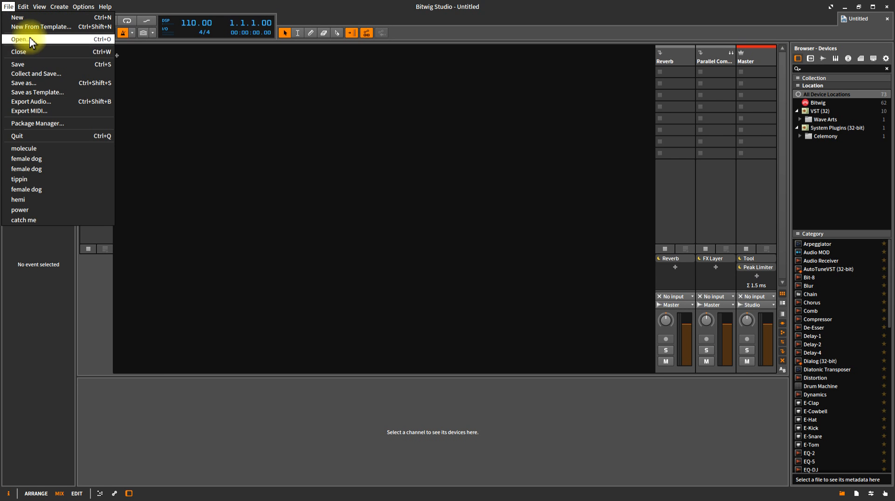
{"action": "left_click", "coordinate": [32, 52]}
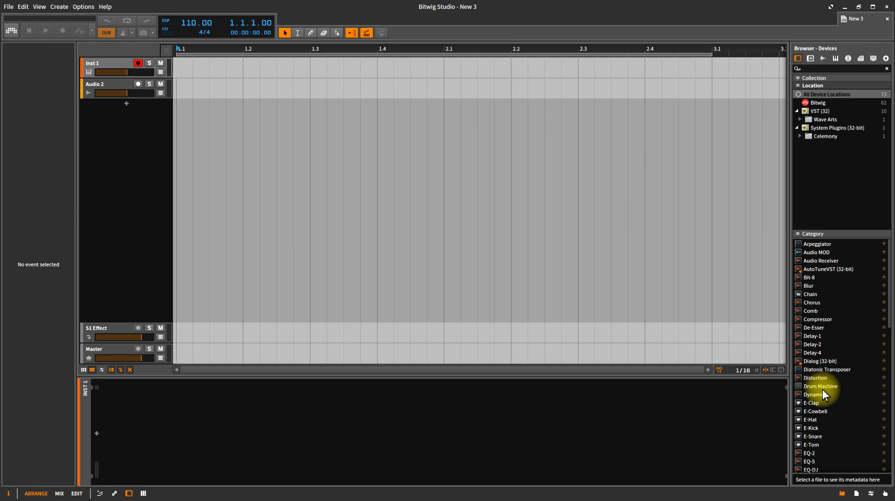
- Place the Bill For Bennie sample on the audio track, delete Inst 1, and start playback
{"action": "left_click", "coordinate": [822, 59]}
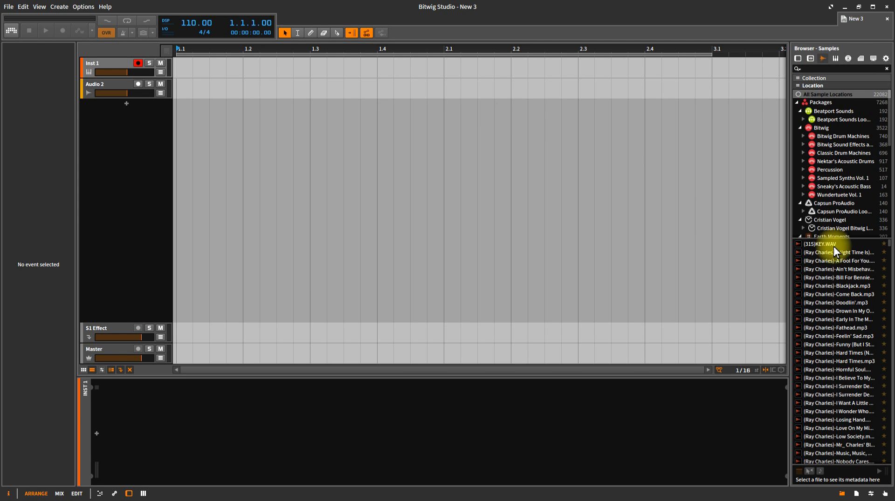
{"action": "left_click_drag", "start_coordinate": [834, 278], "coordinate": [175, 90]}
{"action": "left_click", "coordinate": [115, 60]}
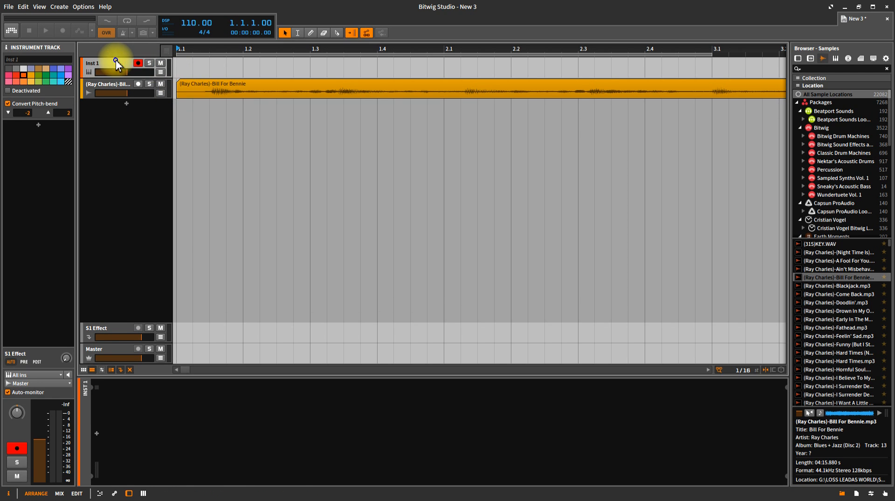
{"action": "right_click", "coordinate": [115, 59]}
{"action": "left_click", "coordinate": [151, 221]}
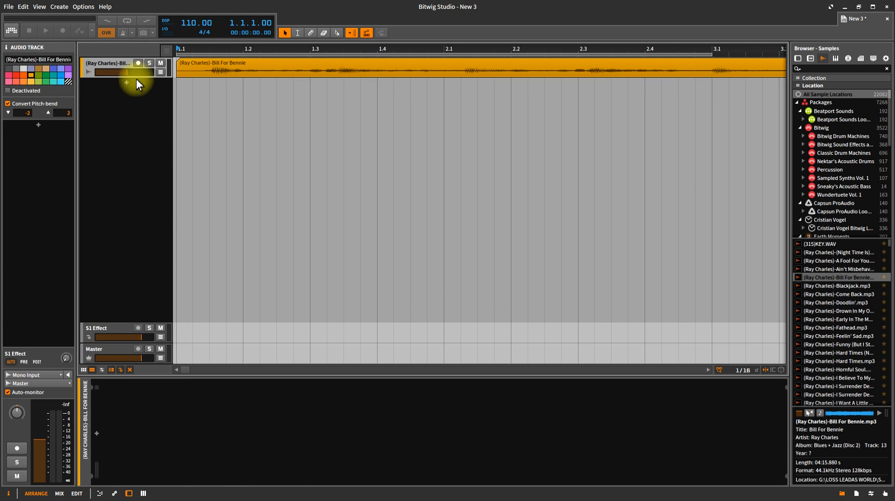
{"action": "left_click_drag", "start_coordinate": [227, 47], "coordinate": [228, 9]}
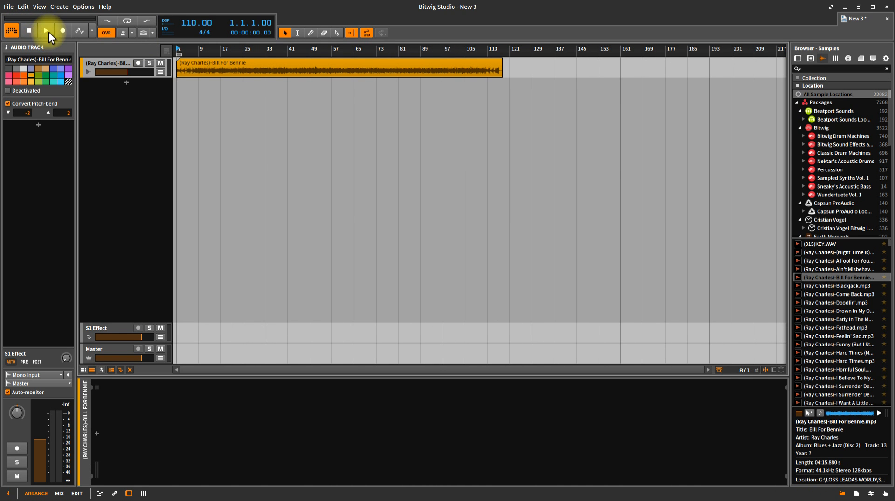
{"action": "left_click", "coordinate": [47, 31]}
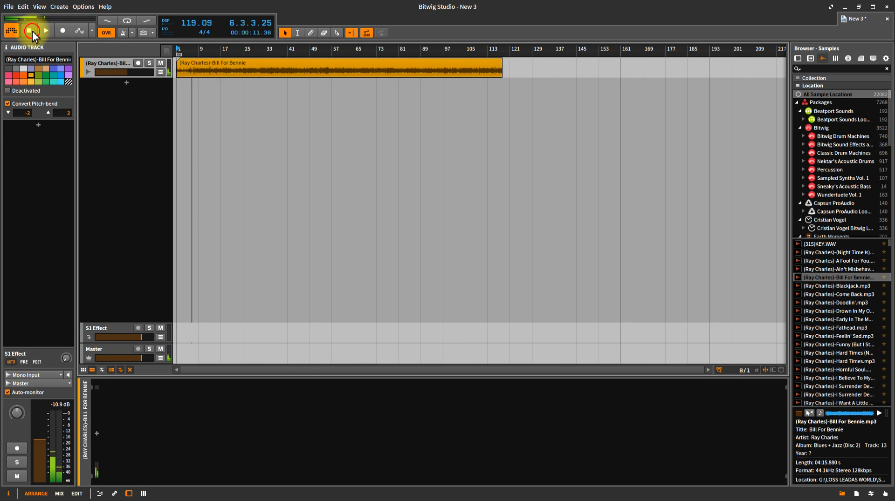
- Tap out a new tempo and audition the Bill For Bennie clip at it
{"action": "left_click", "coordinate": [32, 31]}
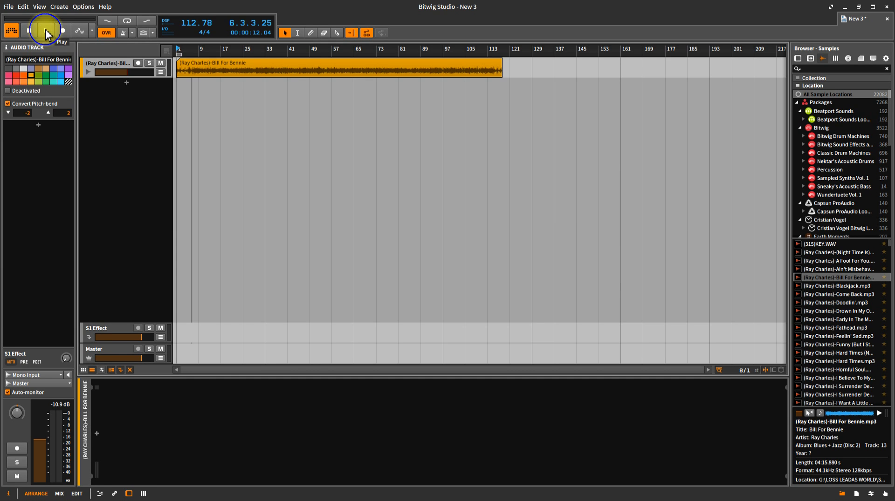
{"action": "left_click", "coordinate": [46, 34]}
{"action": "left_click", "coordinate": [45, 31], "text": "alt"}
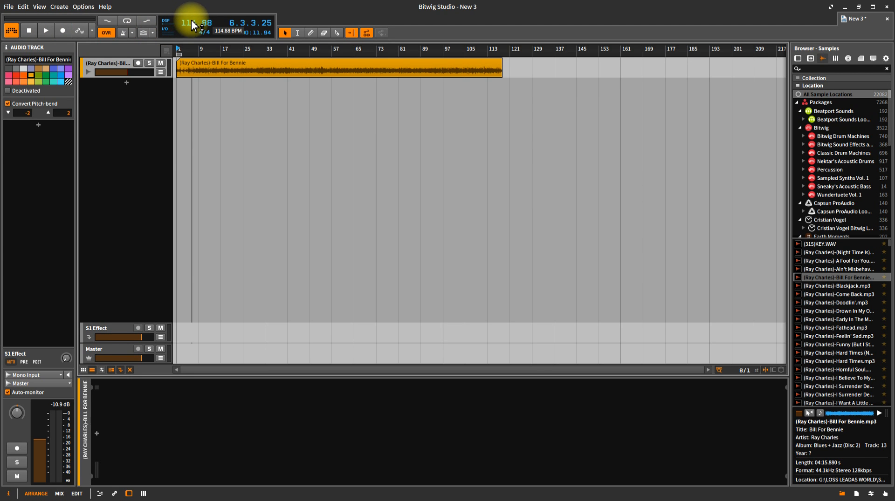
{"action": "left_click", "coordinate": [49, 30], "text": "alt"}
{"action": "left_click", "coordinate": [49, 29], "text": "alt"}
{"action": "left_click", "coordinate": [49, 30], "text": "alt"}
{"action": "left_click", "coordinate": [50, 30], "text": "alt"}
{"action": "left_click", "coordinate": [49, 29], "text": "alt"}
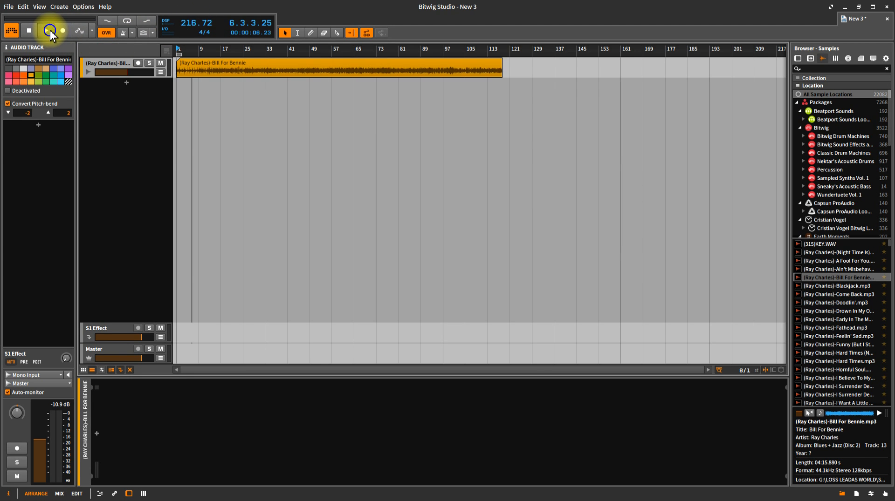
{"action": "left_click", "coordinate": [50, 29], "text": "alt"}
{"action": "left_click", "coordinate": [50, 30], "text": "alt"}
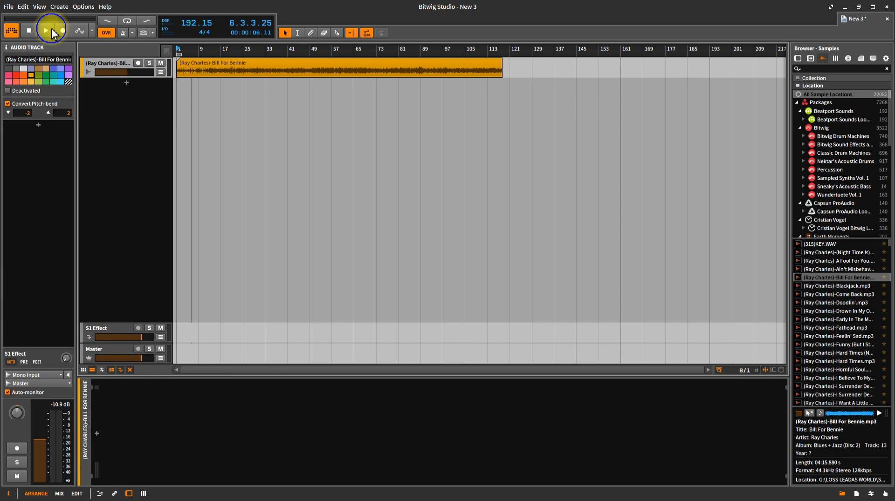
{"action": "left_click", "coordinate": [51, 30], "text": "alt"}
{"action": "left_click", "coordinate": [51, 30], "text": "alt"}
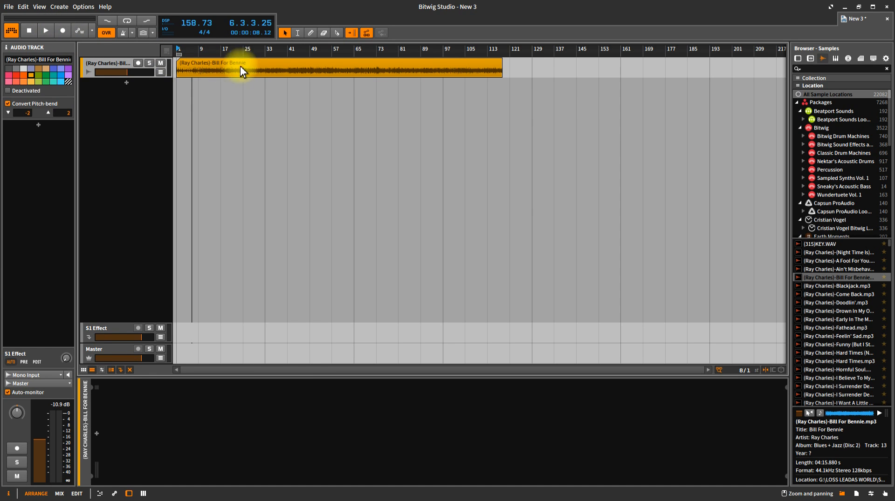
{"action": "left_click", "coordinate": [50, 32]}
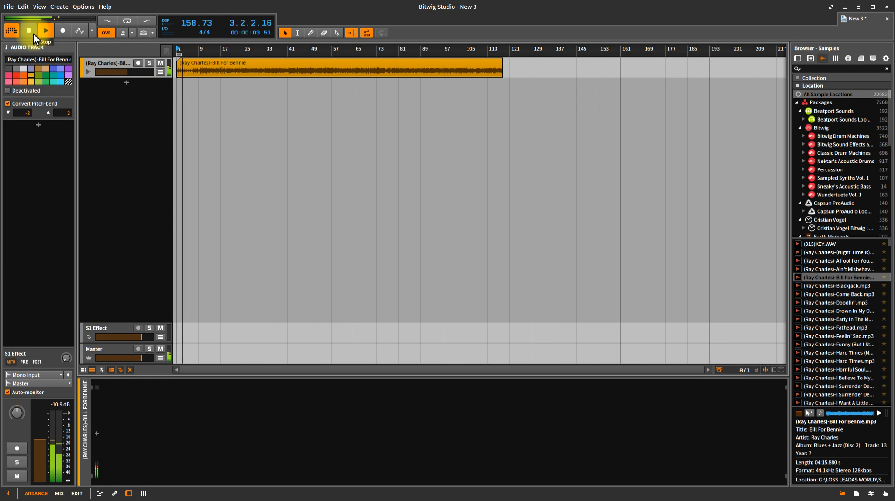
{"action": "left_click", "coordinate": [33, 32]}
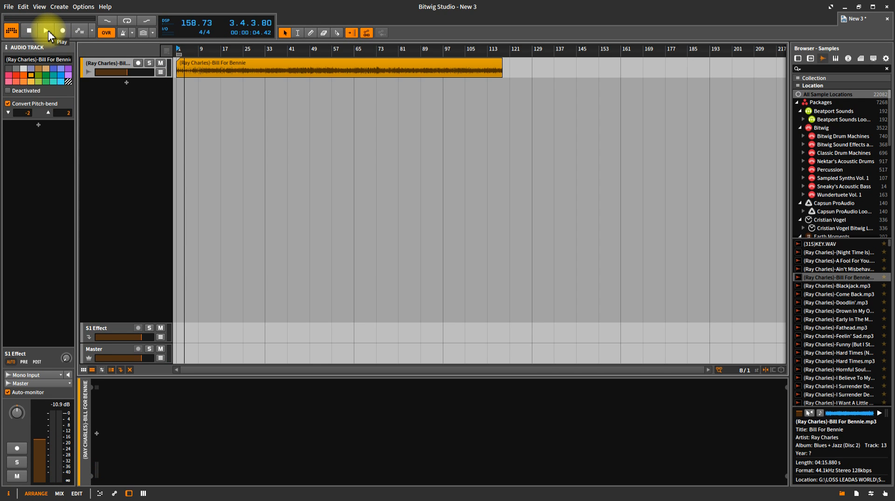
{"action": "left_click", "coordinate": [47, 30]}
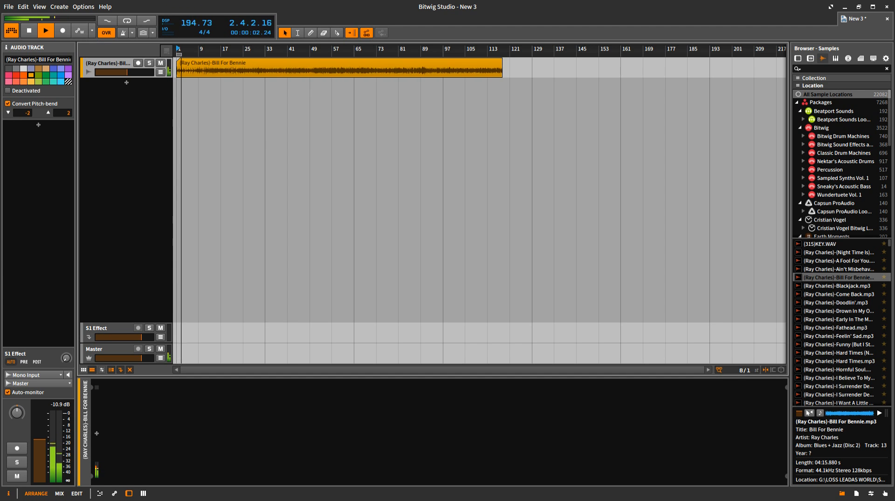
- Try slower tempos by dragging the BPM field, then rewind and select the Bill For Bennie clip
{"action": "left_click_drag", "start_coordinate": [190, 24], "coordinate": [189, 1]}
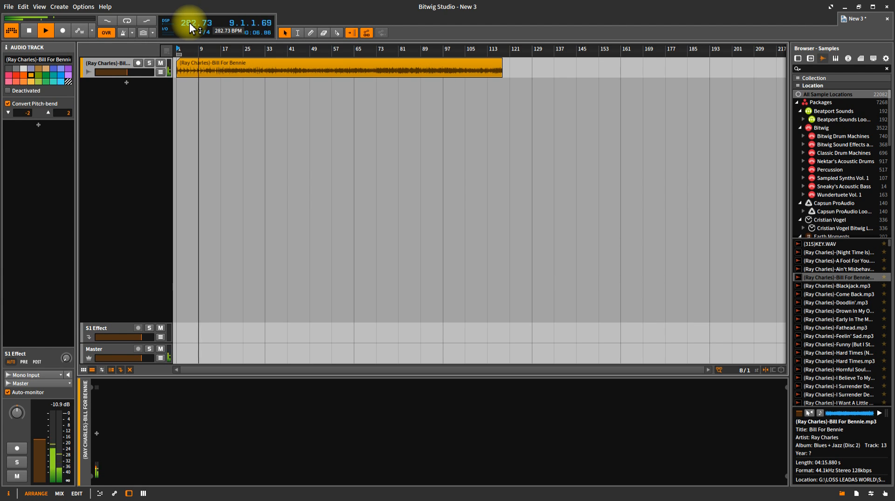
{"action": "left_click_drag", "start_coordinate": [190, 27], "coordinate": [191, 151]}
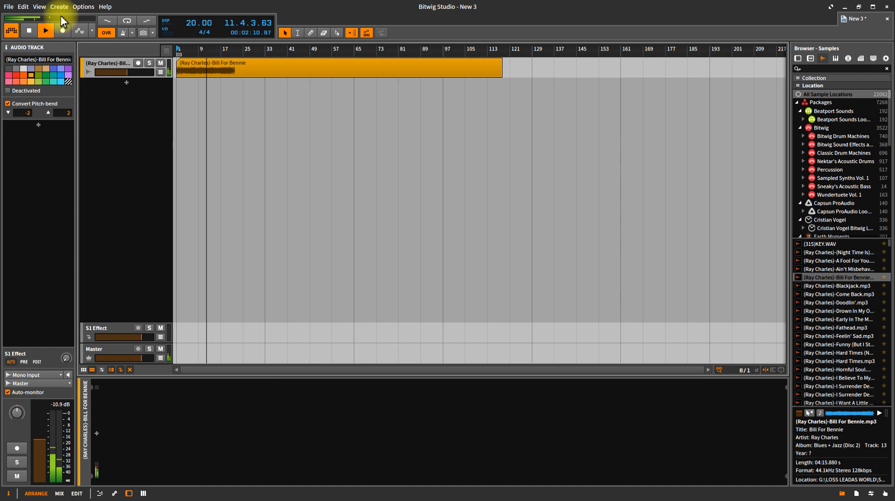
{"action": "left_click", "coordinate": [30, 31]}
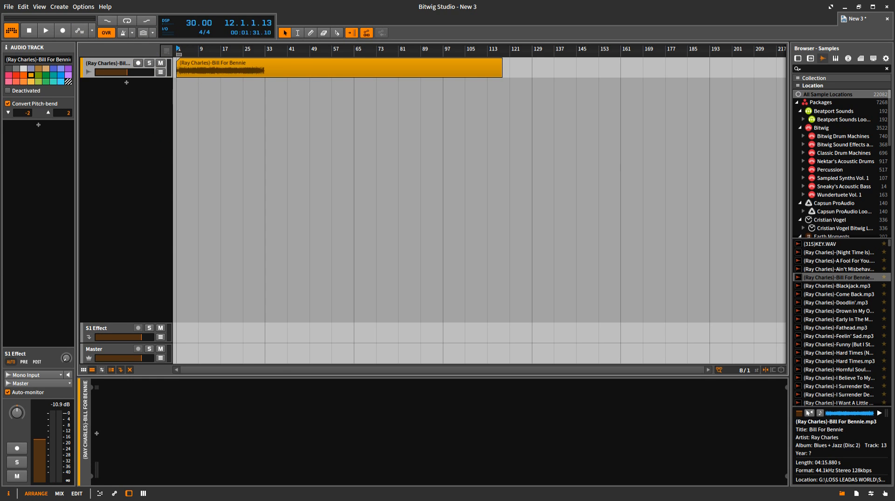
{"action": "mouse_move", "coordinate": [199, 22]}
{"action": "left_mouse_down"}
{"action": "mouse_move", "coordinate": [199, 9]}
{"action": "mouse_move", "coordinate": [199, 21]}
{"action": "left_mouse_up"}
{"action": "left_click", "coordinate": [29, 33]}
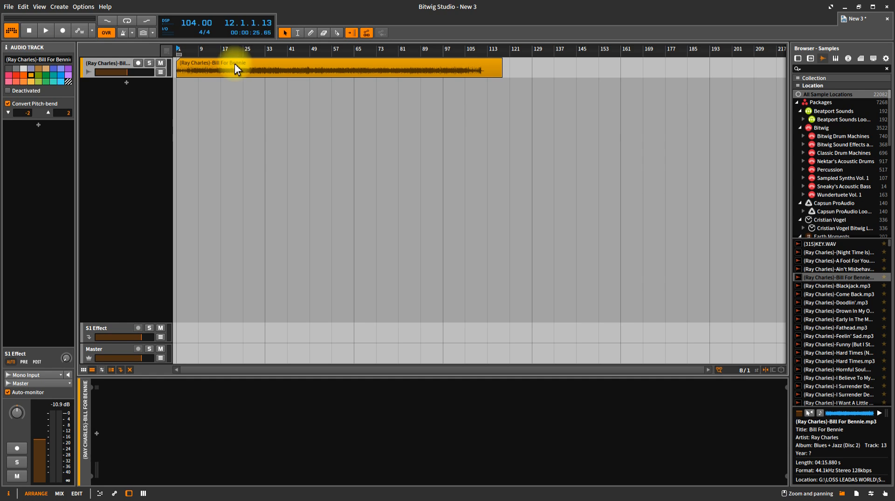
{"action": "left_click", "coordinate": [234, 63]}
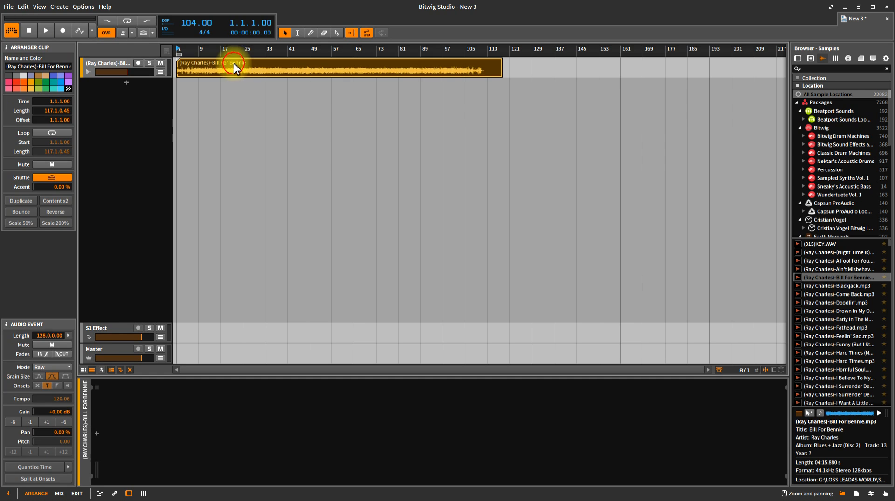
- Switch the Bill For Bennie clip to Stretch mode and play it at a raised tempo
{"action": "left_click", "coordinate": [52, 367]}
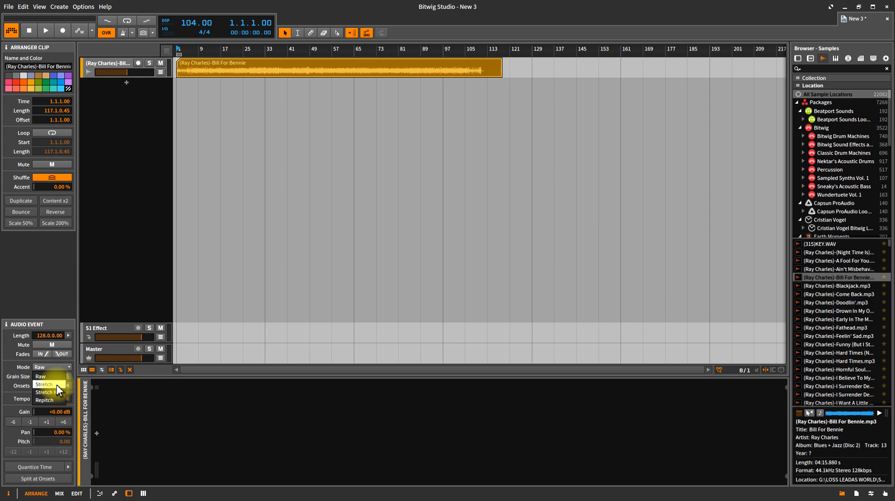
{"action": "left_click", "coordinate": [57, 384]}
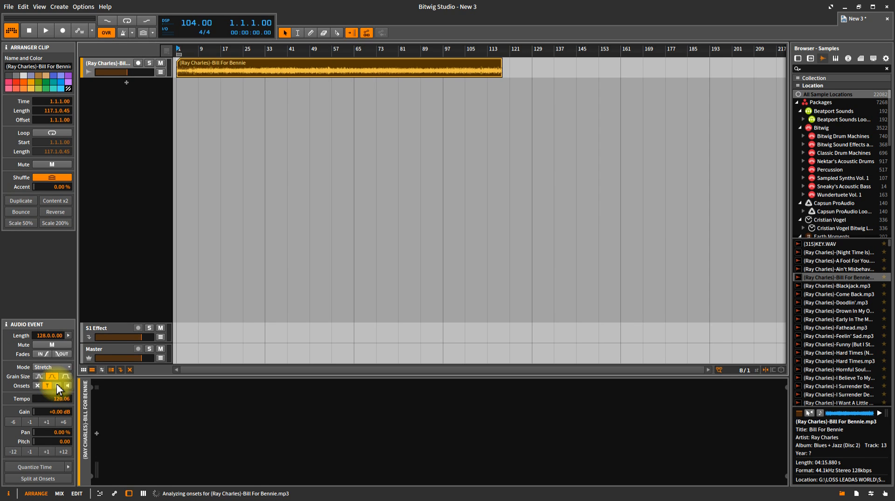
{"action": "left_click", "coordinate": [46, 30]}
{"action": "mouse_move", "coordinate": [194, 21]}
{"action": "left_mouse_down"}
{"action": "mouse_move", "coordinate": [194, 9]}
{"action": "mouse_move", "coordinate": [190, 24]}
{"action": "mouse_move", "coordinate": [216, 69]}
{"action": "mouse_move", "coordinate": [193, 8]}
{"action": "mouse_move", "coordinate": [193, 24]}
{"action": "left_mouse_up"}
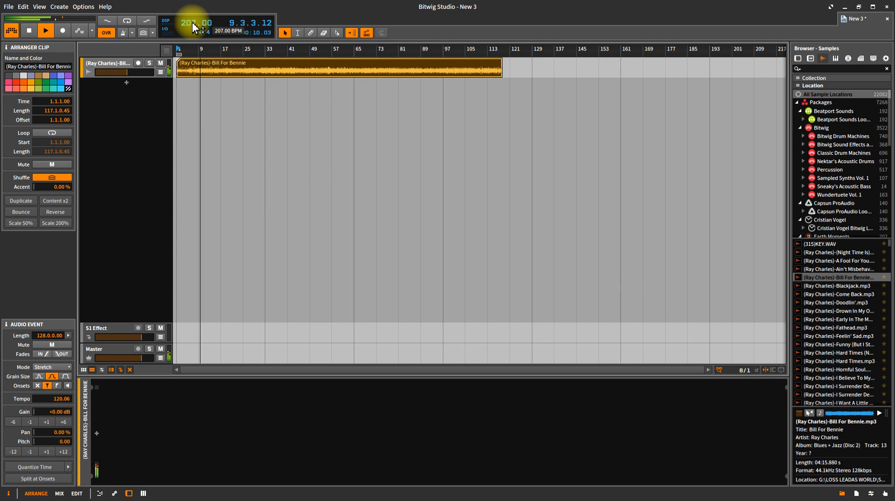
{"action": "left_click", "coordinate": [30, 36]}
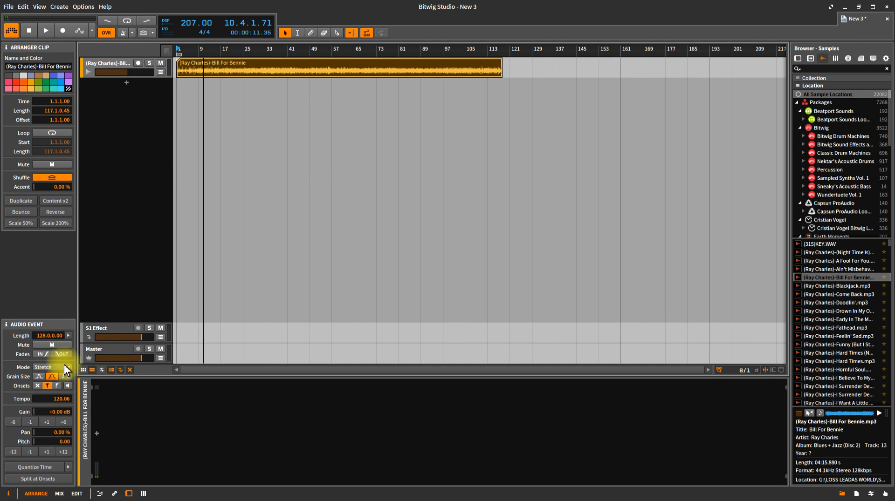
- Set the clip's mode back to Raw and play it from the start
{"action": "left_click", "coordinate": [58, 369]}
{"action": "left_click", "coordinate": [41, 377]}
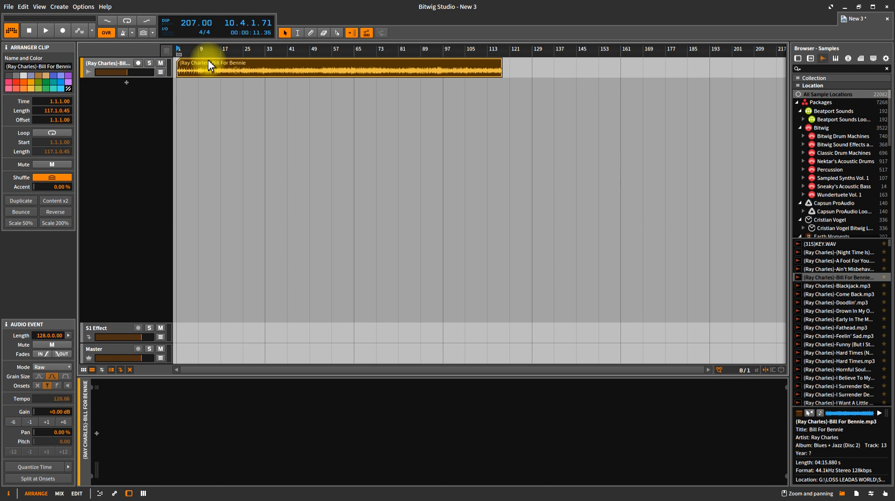
{"action": "left_click", "coordinate": [29, 30]}
{"action": "left_click", "coordinate": [45, 30]}
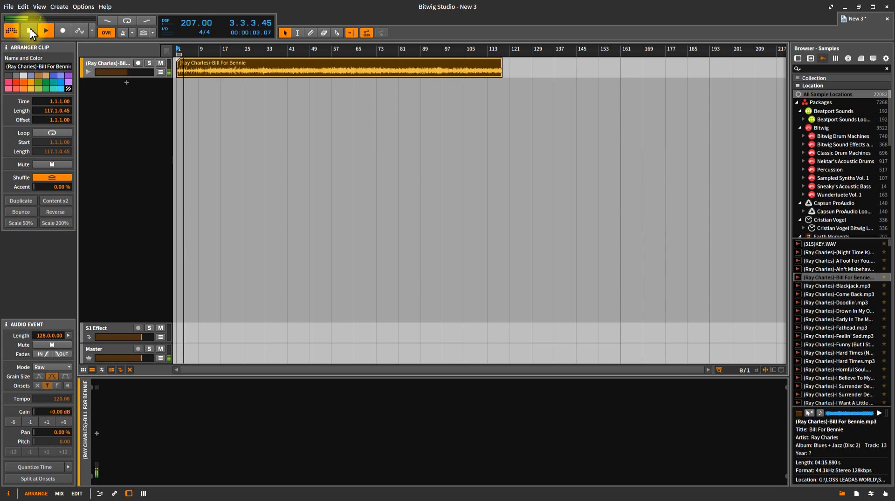
{"action": "left_click", "coordinate": [29, 31]}
- Lower the tempo through 183 and 159 BPM while replaying, ending at 113.34 BPM
{"action": "left_click_drag", "start_coordinate": [193, 23], "coordinate": [193, 34]}
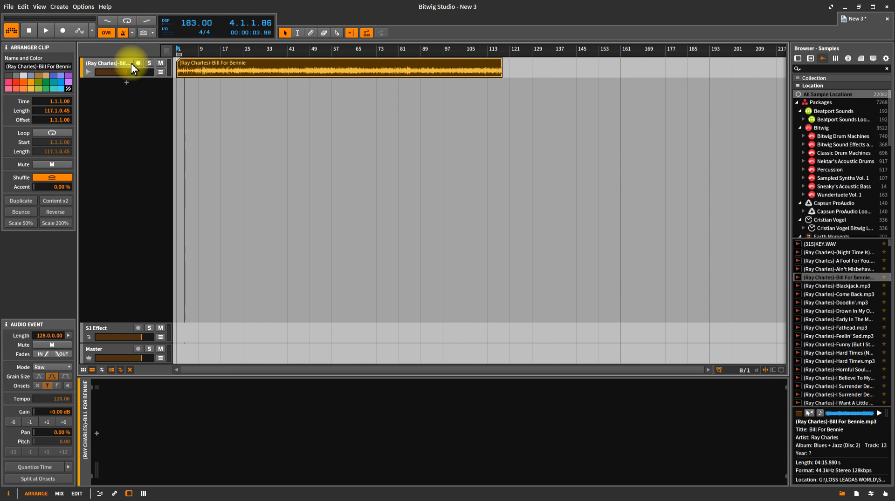
{"action": "left_click", "coordinate": [45, 32]}
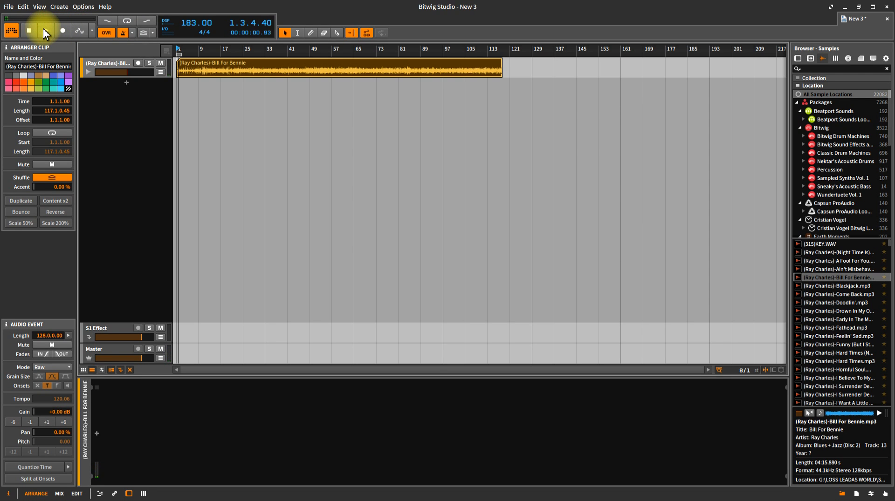
{"action": "left_click", "coordinate": [43, 31]}
{"action": "left_click_drag", "start_coordinate": [193, 25], "coordinate": [193, 46]}
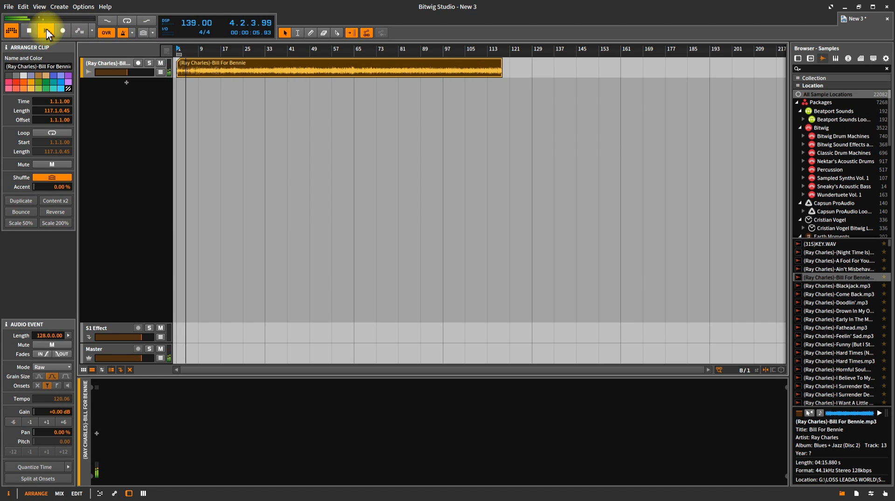
{"action": "key", "text": "alt+t"}
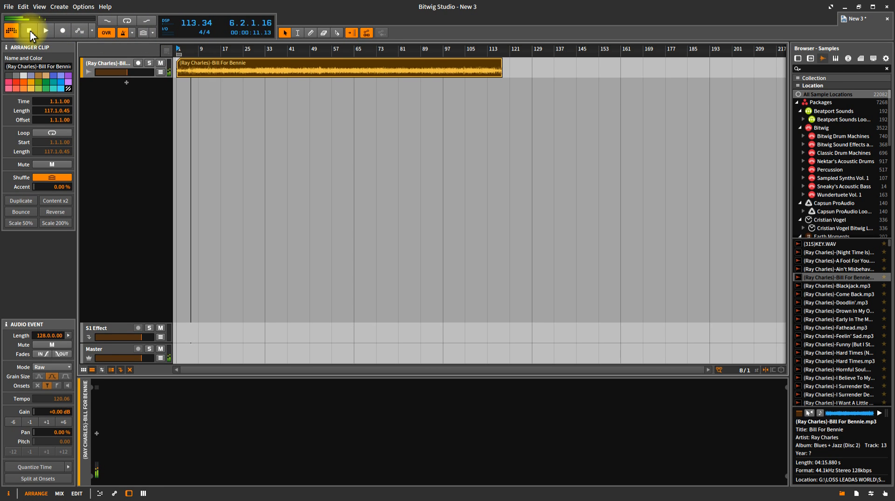
{"action": "left_click", "coordinate": [29, 30]}
{"action": "left_click", "coordinate": [52, 30]}
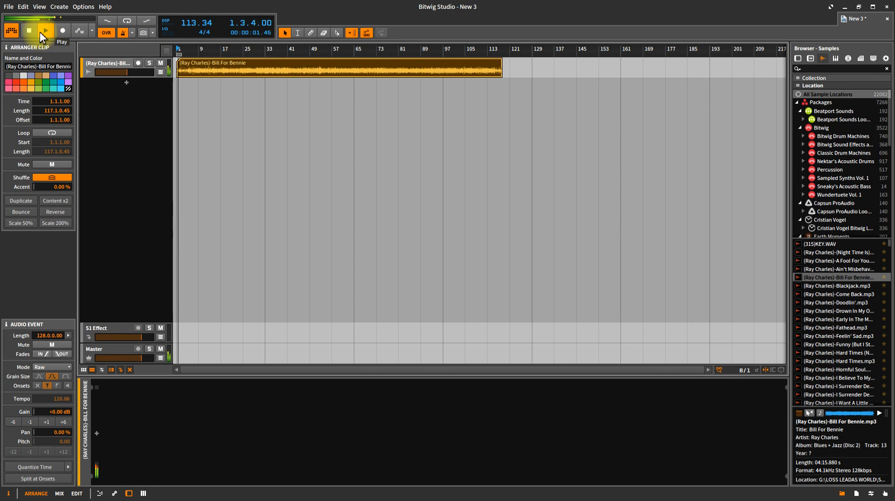
{"action": "left_click", "coordinate": [32, 32]}
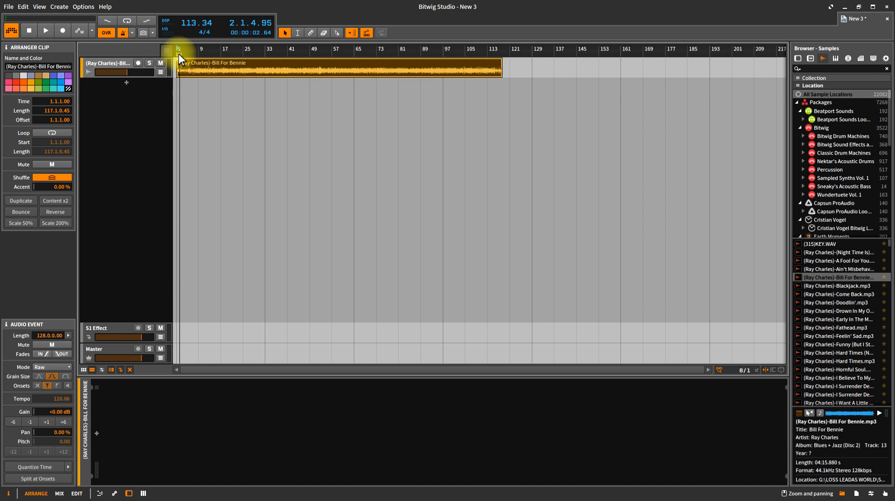
- Slice off the clip's short opening, delete it, and move the rest to bar 1
{"action": "left_click_drag", "start_coordinate": [177, 48], "coordinate": [378, 46]}
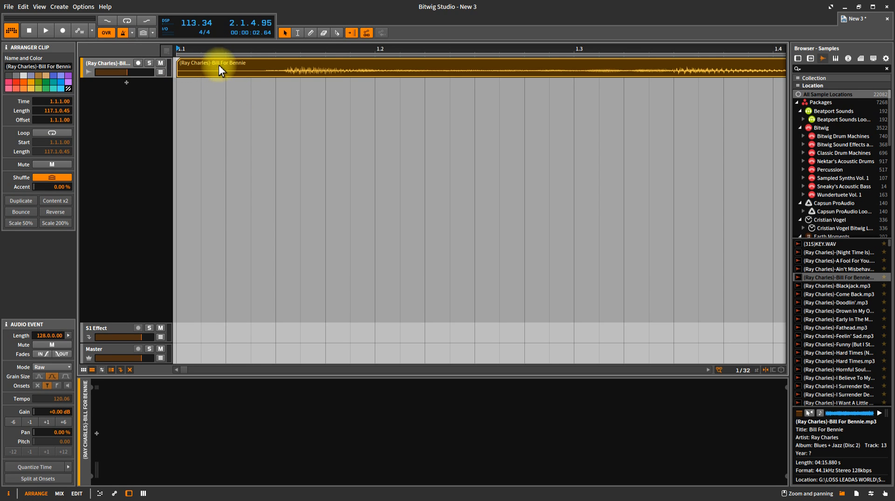
{"action": "left_click", "coordinate": [336, 32]}
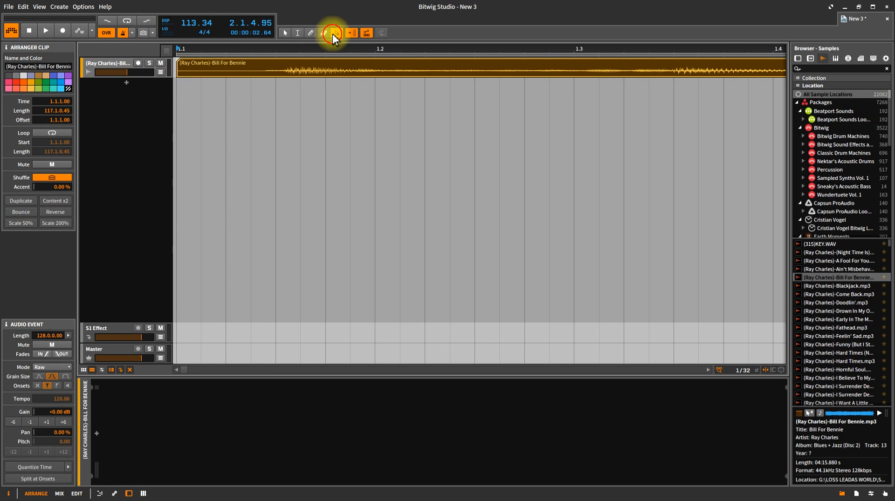
{"action": "left_click", "coordinate": [265, 70]}
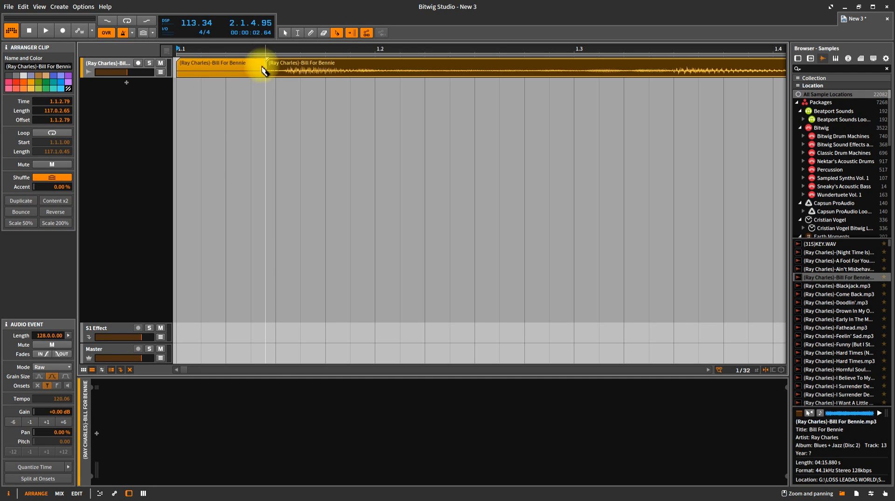
{"action": "left_click", "coordinate": [284, 33]}
{"action": "left_click", "coordinate": [246, 69]}
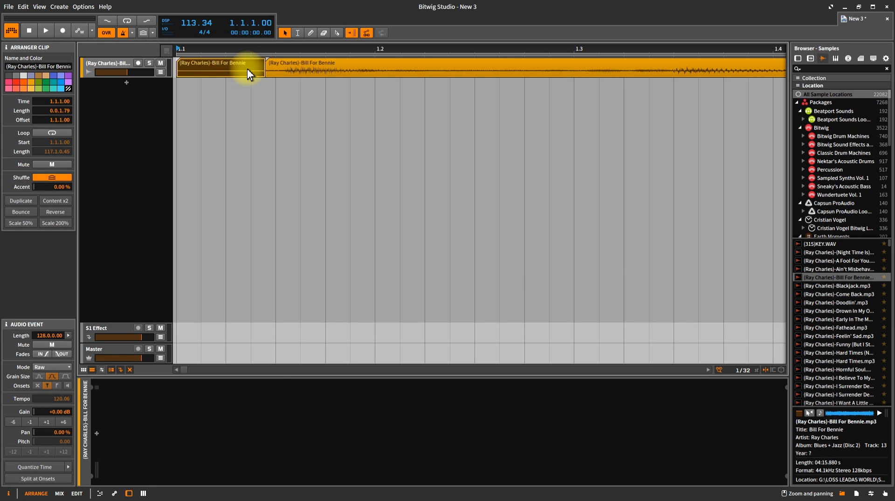
{"action": "key", "text": "Delete"}
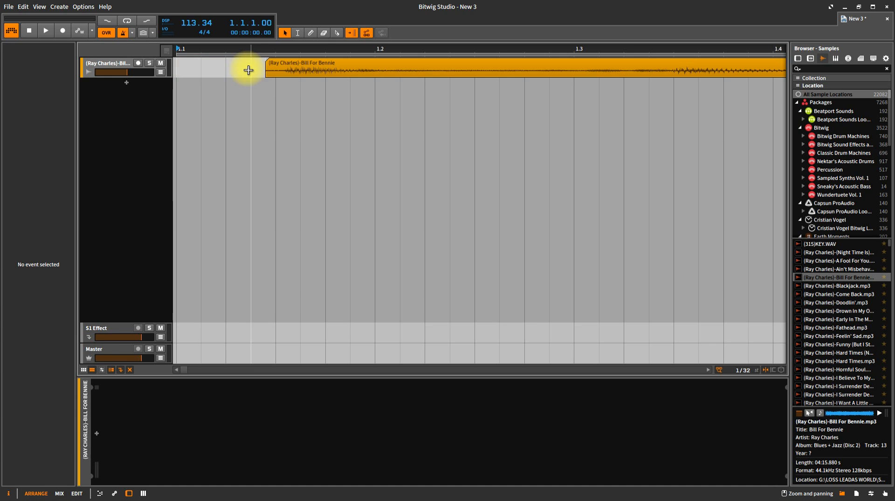
{"action": "left_click", "coordinate": [278, 66]}
{"action": "left_click_drag", "start_coordinate": [234, 66], "coordinate": [189, 70]}
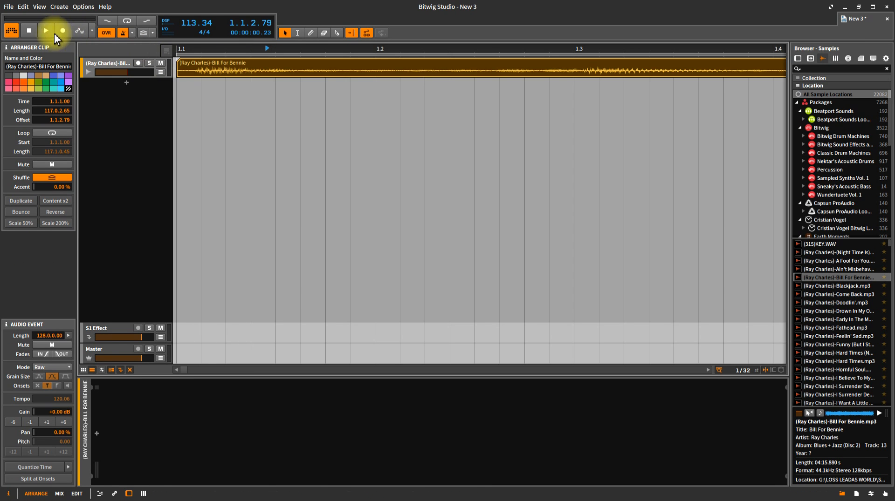
- Play the trimmed clip from the start, then zoom out to view it whole
{"action": "left_click", "coordinate": [29, 31]}
{"action": "left_click", "coordinate": [44, 27]}
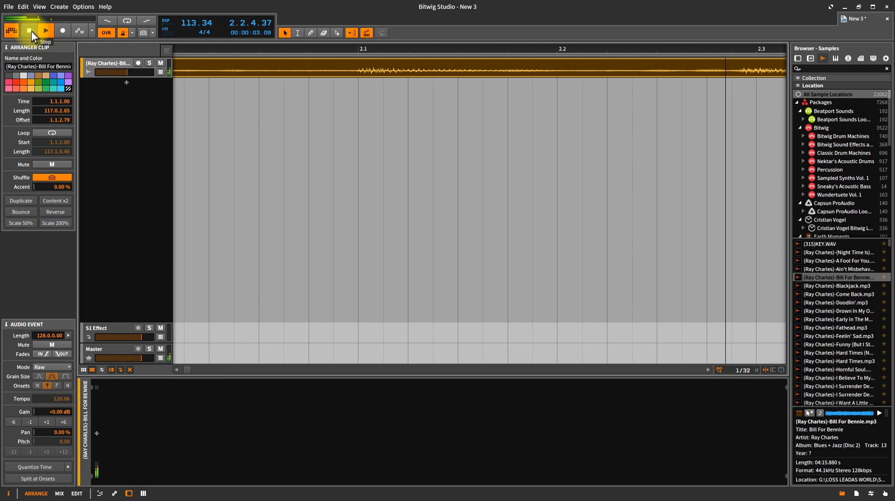
{"action": "left_click", "coordinate": [32, 33]}
{"action": "left_click_drag", "start_coordinate": [316, 50], "coordinate": [376, 51]}
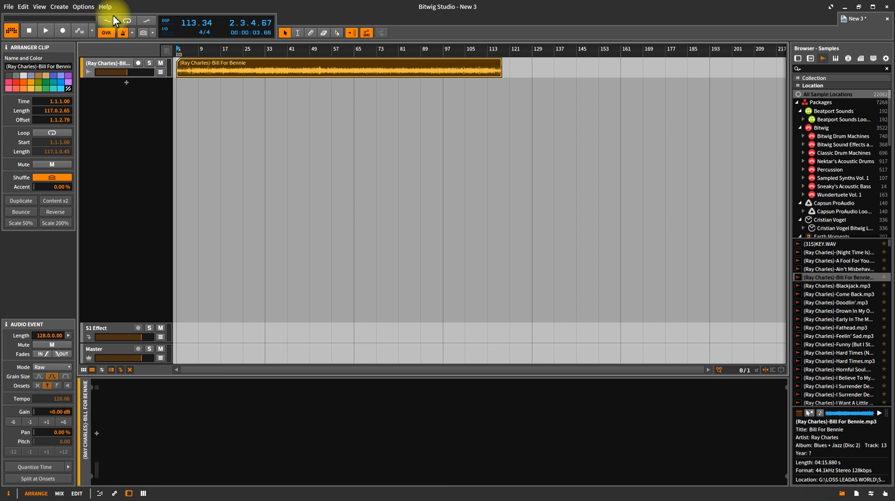
{"action": "left_click", "coordinate": [48, 30]}
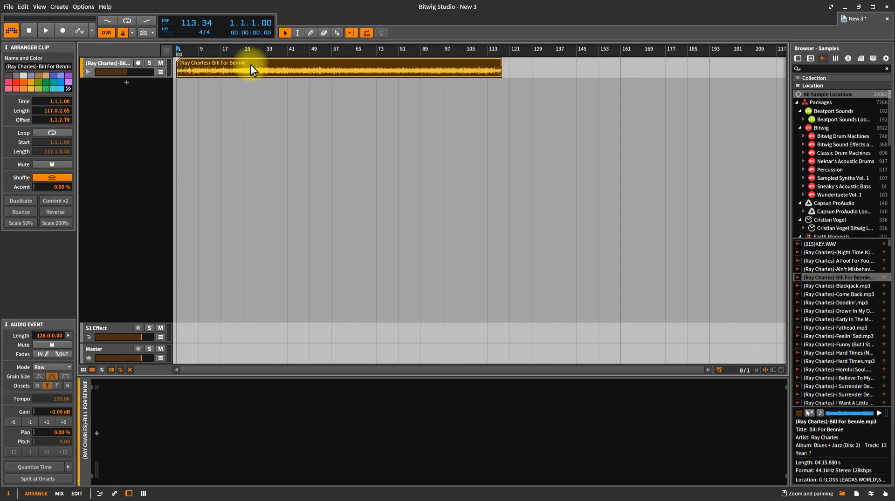
- Delete the Bill For Bennie clip and then the Ray Charles audio track
{"action": "key", "text": "Delete"}
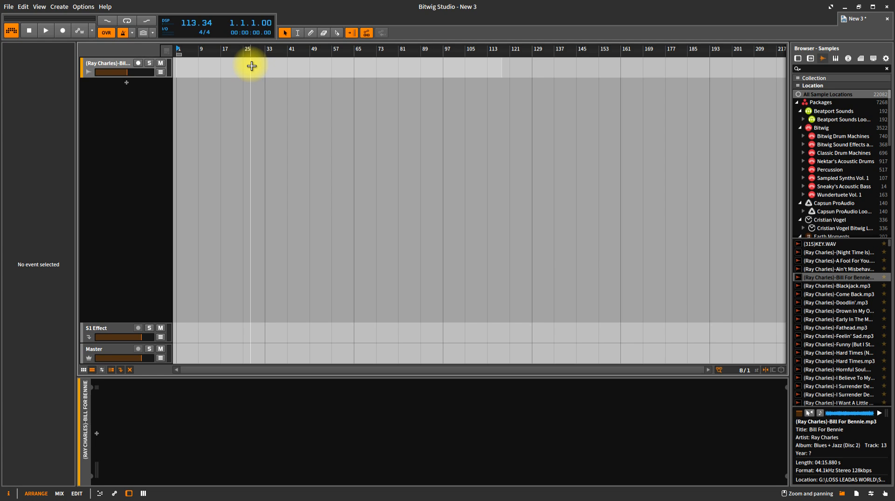
{"action": "left_click", "coordinate": [118, 65]}
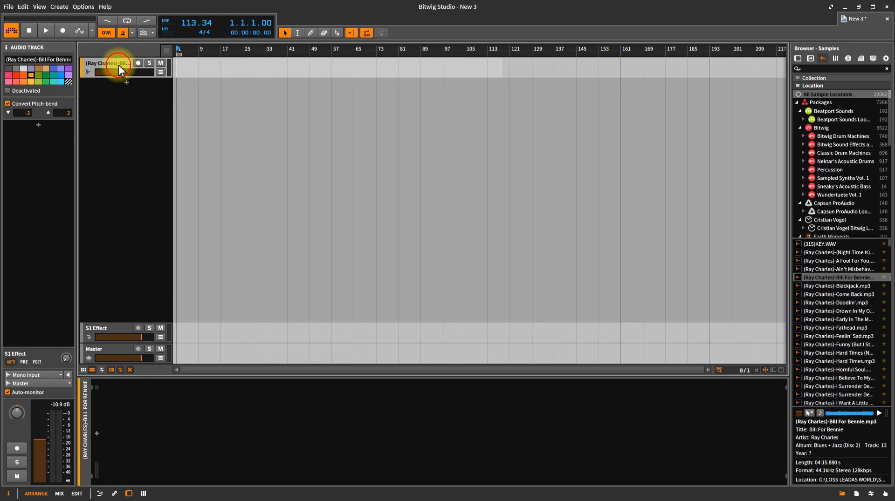
{"action": "left_click", "coordinate": [31, 31]}
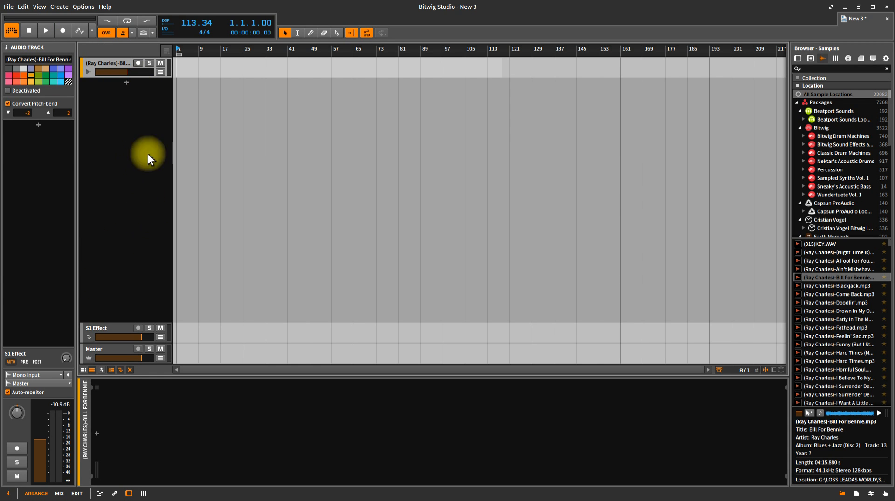
{"action": "right_click", "coordinate": [123, 61]}
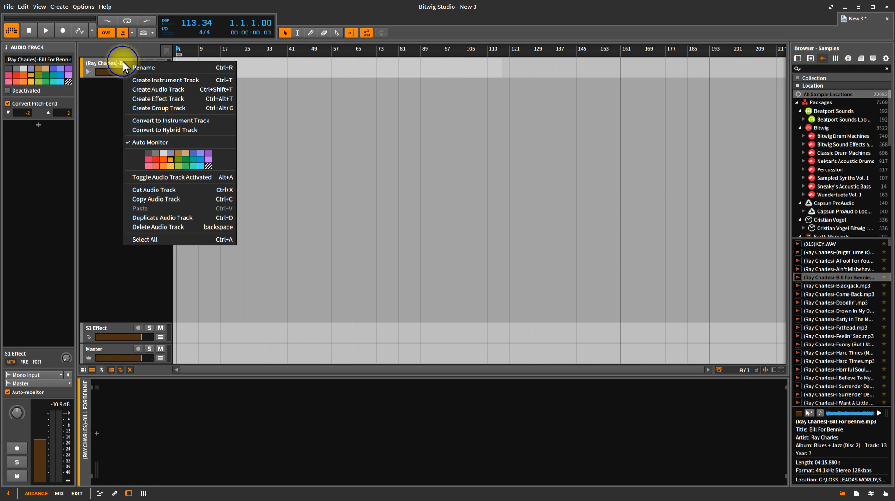
{"action": "left_click", "coordinate": [155, 225]}
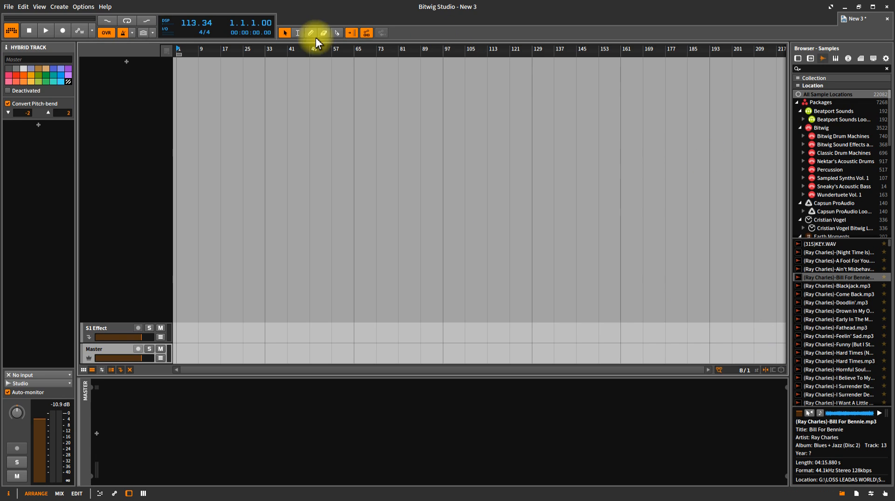
{"action": "left_click", "coordinate": [9, 6]}
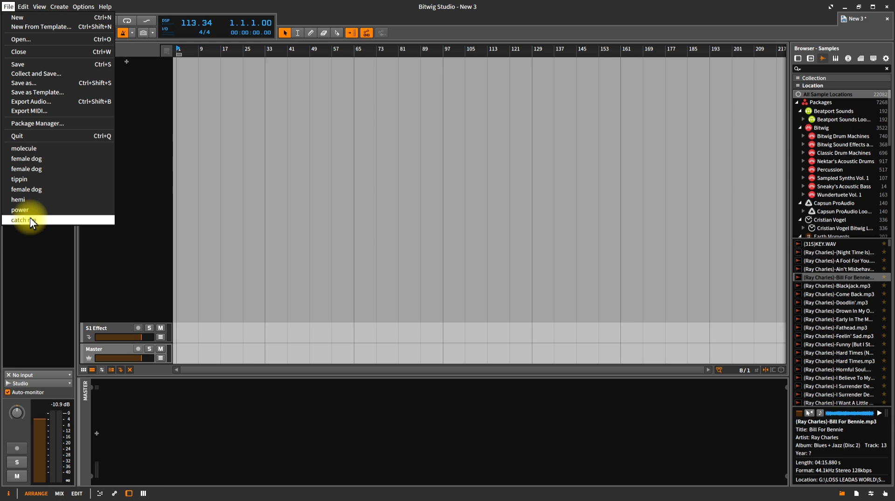
- Open the female dog project from the recent list, skipping the entry that can't be found
{"action": "left_click", "coordinate": [34, 169]}
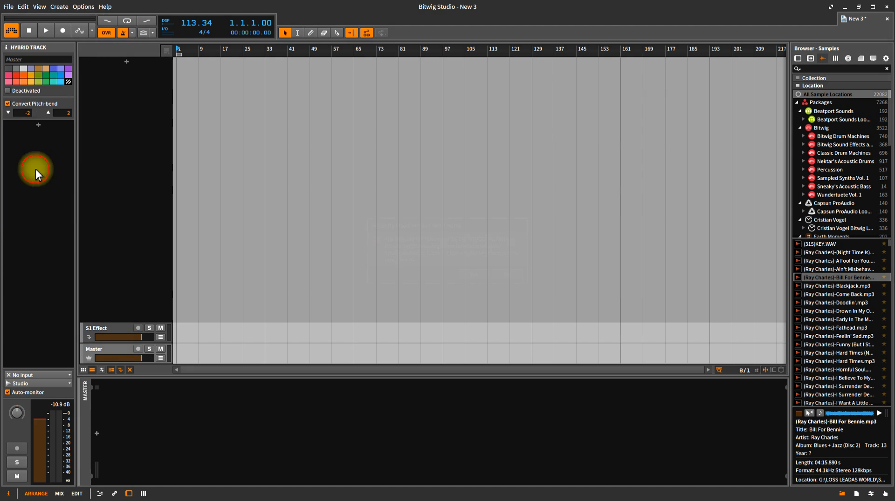
{"action": "left_click", "coordinate": [508, 275]}
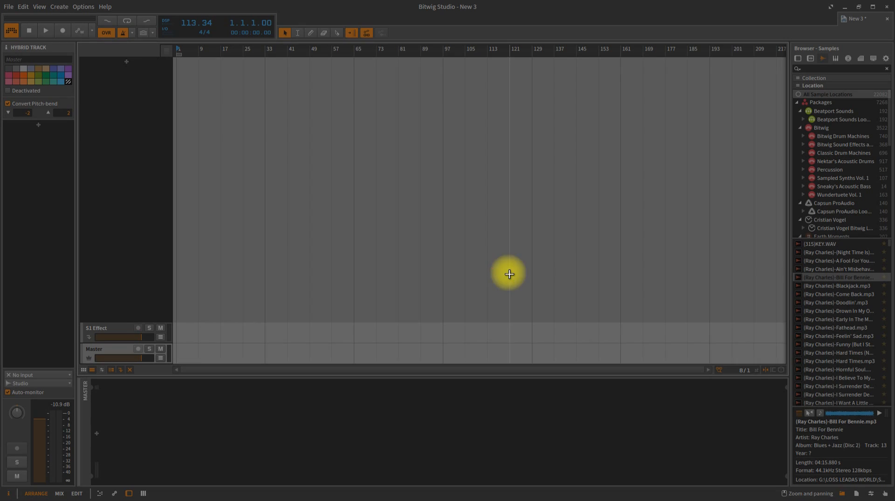
{"action": "left_click", "coordinate": [10, 7]}
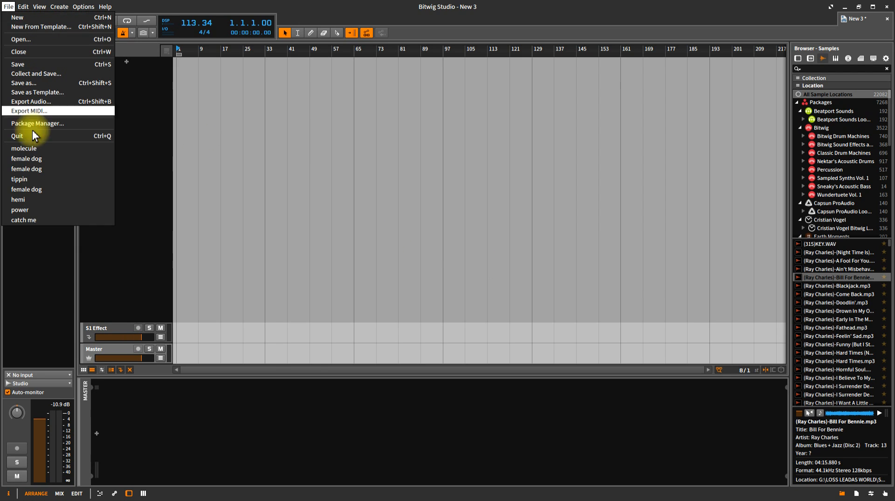
{"action": "left_click", "coordinate": [37, 157]}
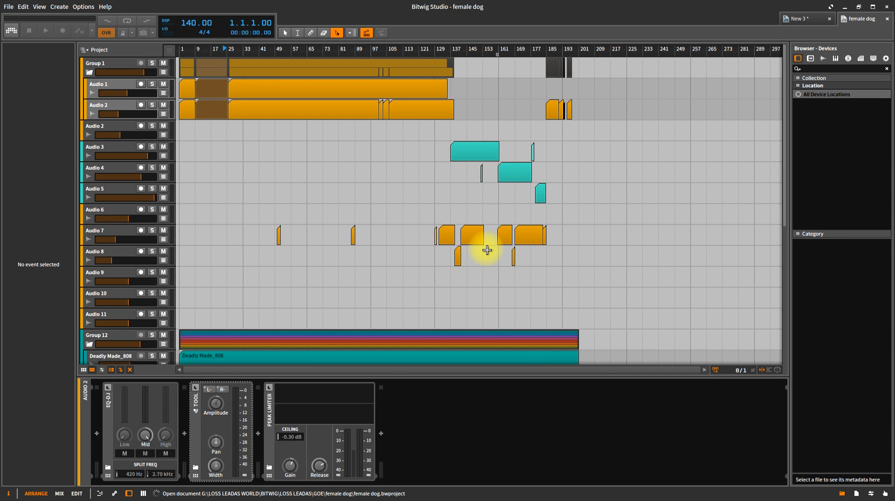
{"action": "scroll", "coordinate": [447, 160], "scroll_direction": "down", "scroll_amount": 7}
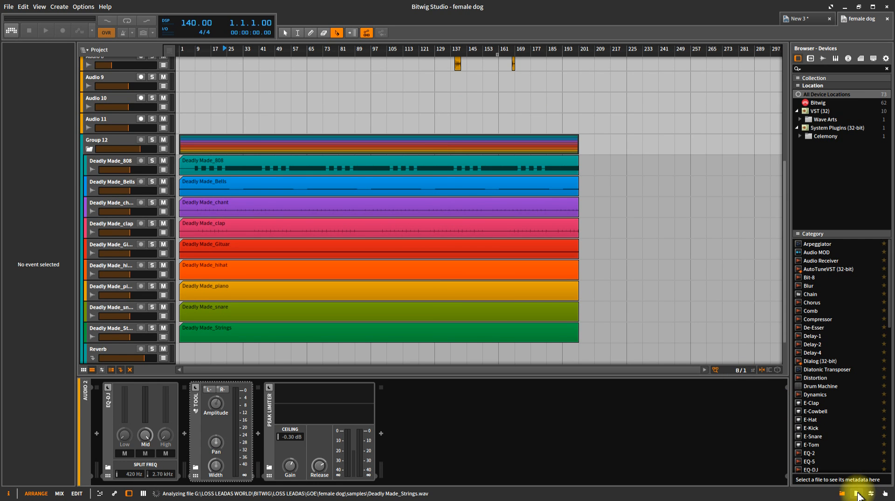
- Check the female dog project's used files for missing ones, then list its unused files for deletion
{"action": "left_click", "coordinate": [857, 494]}
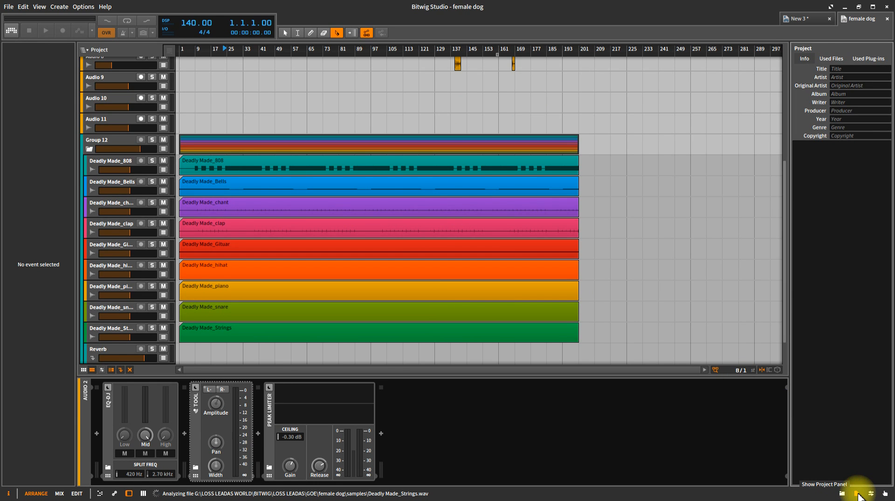
{"action": "left_click", "coordinate": [831, 59]}
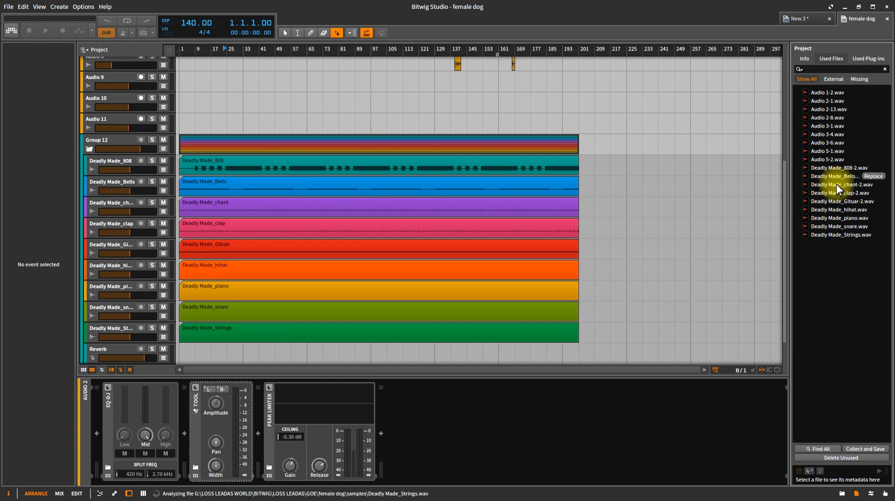
{"action": "mouse_move", "coordinate": [841, 238]}
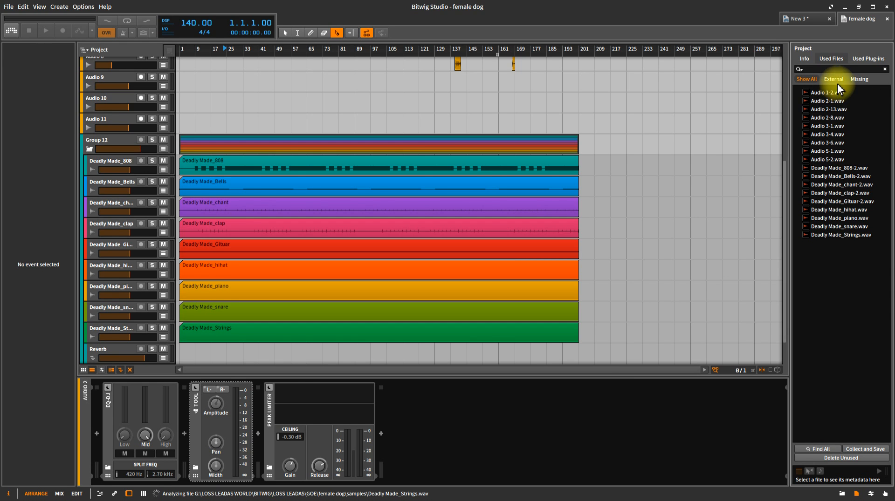
{"action": "left_click", "coordinate": [859, 80]}
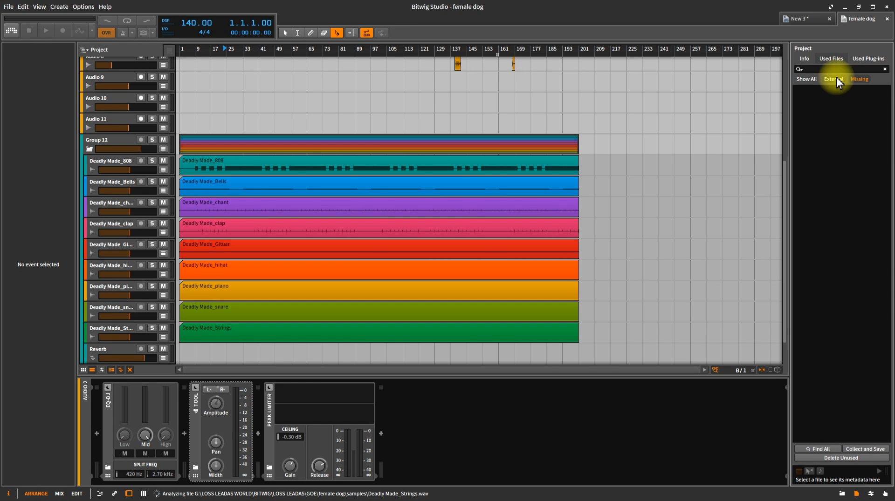
{"action": "left_click", "coordinate": [814, 79]}
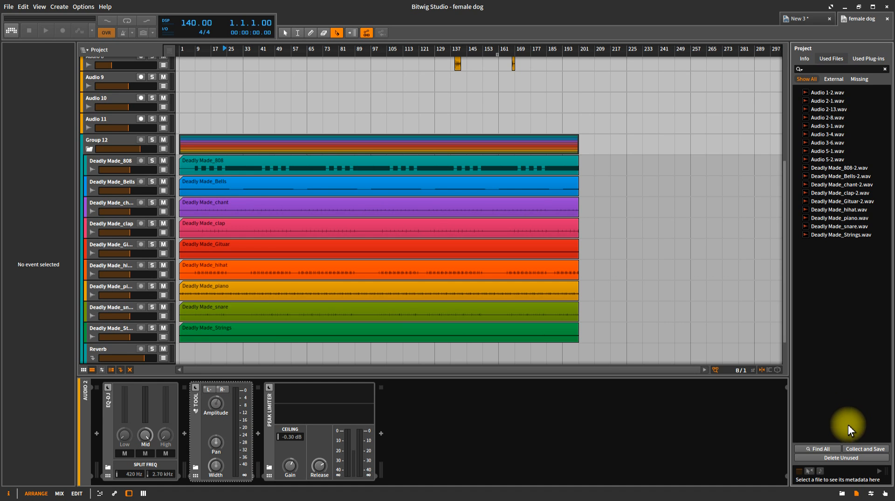
{"action": "left_click", "coordinate": [838, 459]}
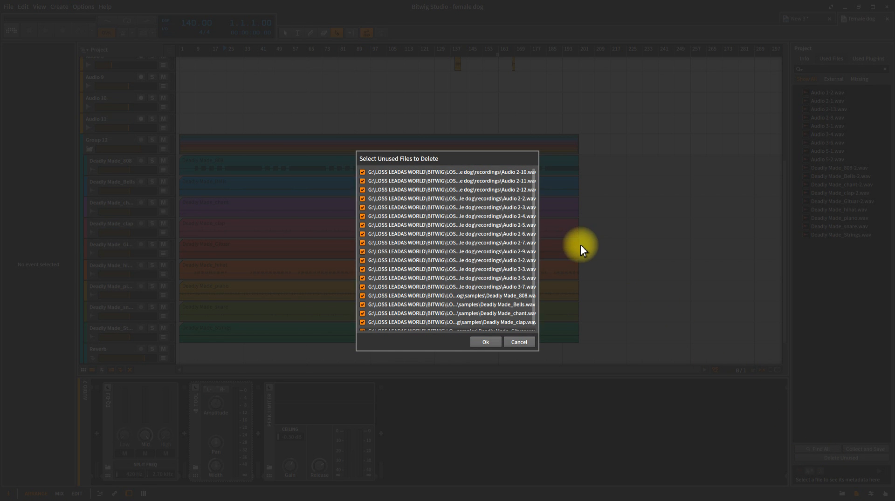
- Scroll through the Select Unused Files to Delete list, then close it without deleting anything
{"action": "left_click", "coordinate": [531, 207]}
{"action": "left_click_drag", "start_coordinate": [531, 208], "coordinate": [535, 177]}
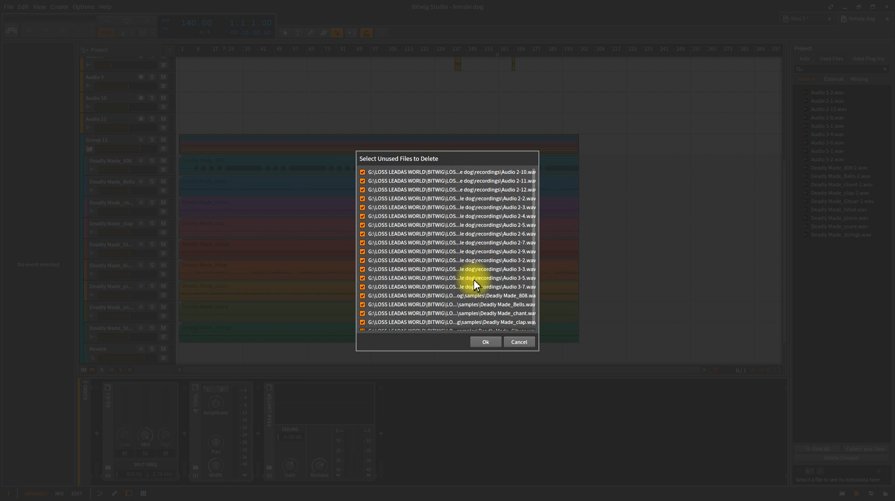
{"action": "left_click", "coordinate": [487, 342]}
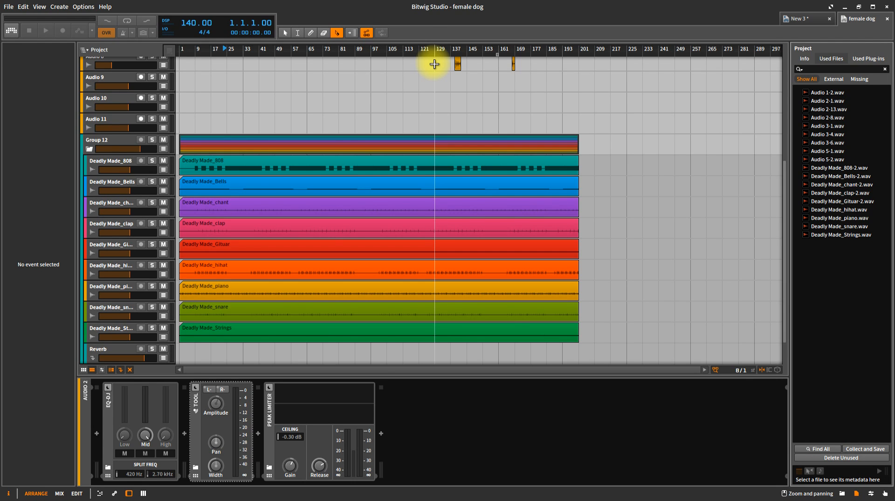
{"action": "left_click", "coordinate": [9, 6]}
- Close female dog, add a Keyboard > Organ instrument track in New 3, and enable the audio engine
{"action": "left_click", "coordinate": [22, 49]}
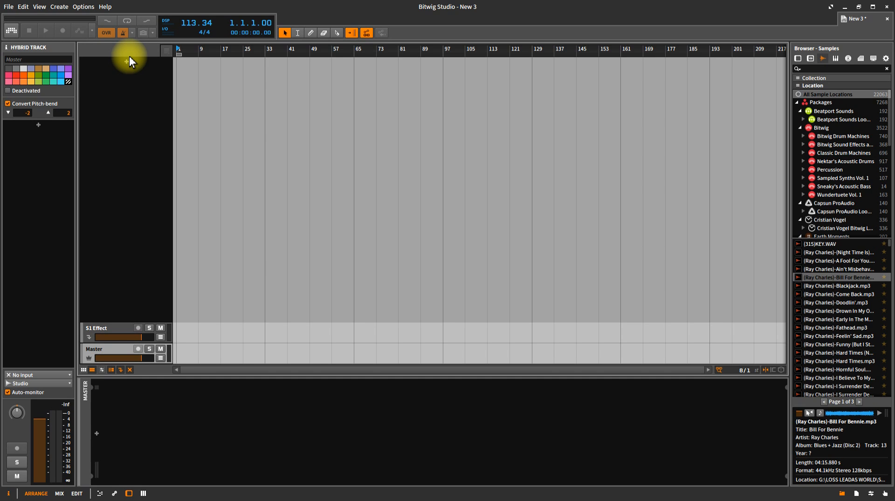
{"action": "left_click", "coordinate": [126, 61]}
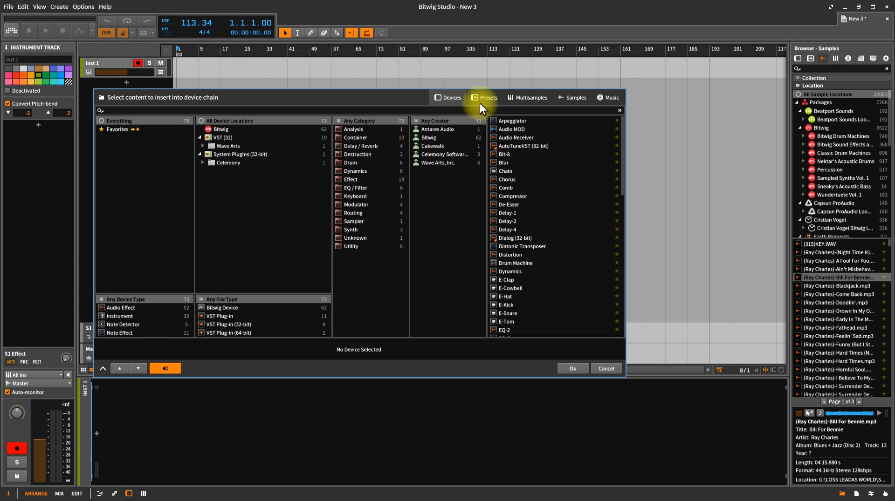
{"action": "left_click", "coordinate": [362, 197]}
{"action": "left_click", "coordinate": [493, 121]}
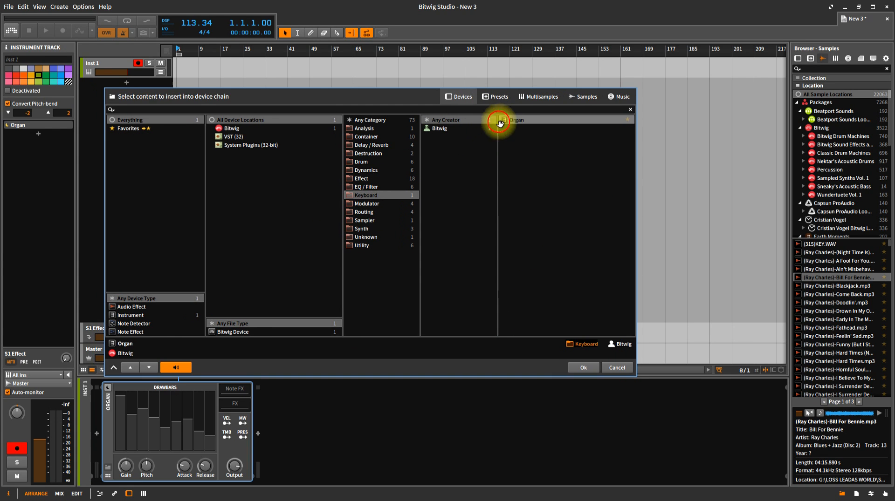
{"action": "left_click", "coordinate": [588, 368]}
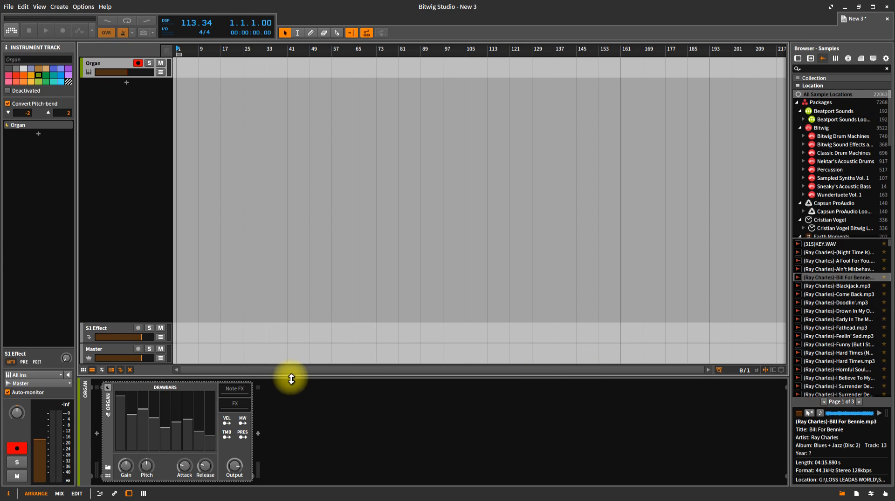
{"action": "left_click", "coordinate": [11, 30]}
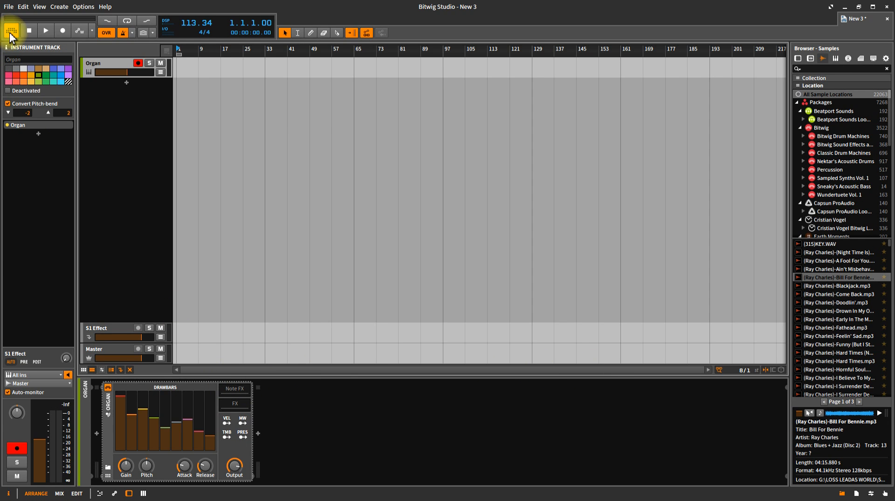